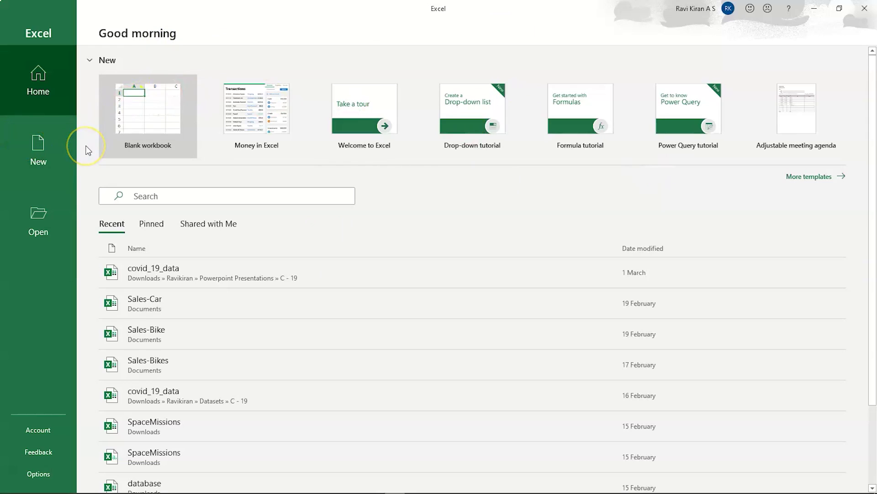
# - Browse the templates for new workbooks and view the suggested Business category
pyautogui.click(58, 147)
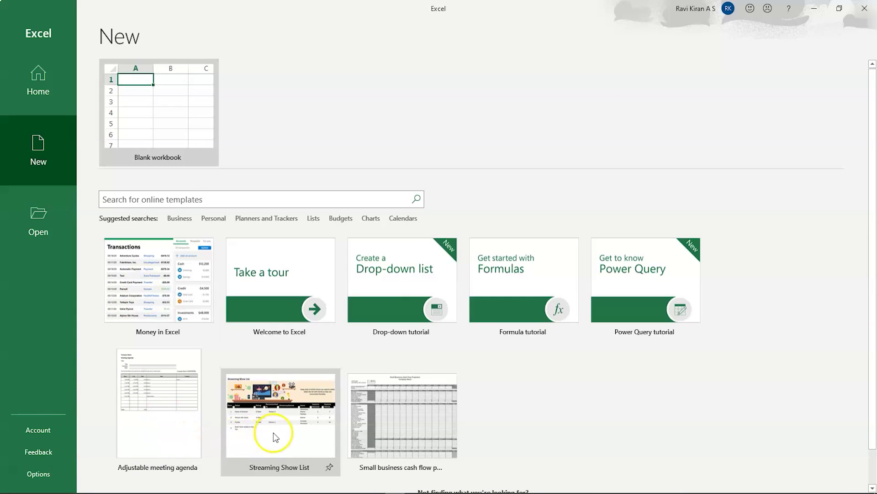
pyautogui.scroll(-1, 424, 418)
pyautogui.scroll(-3, 428, 420)
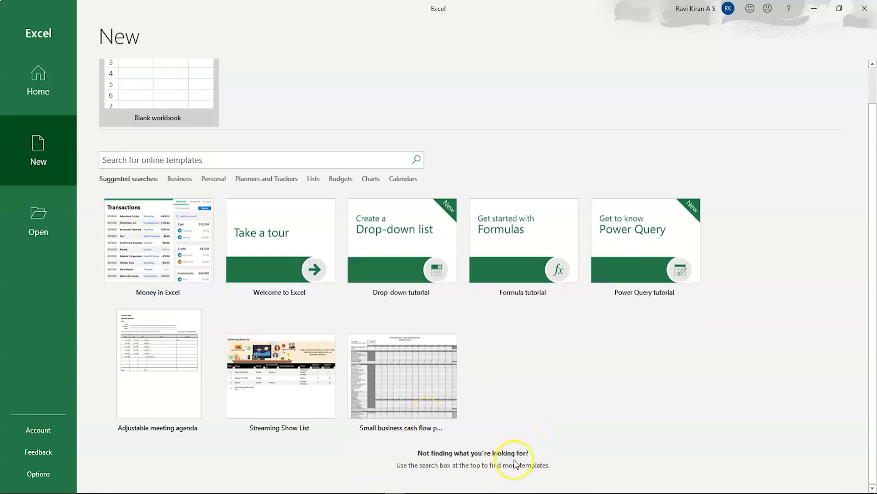
pyautogui.scroll(3, 457, 434)
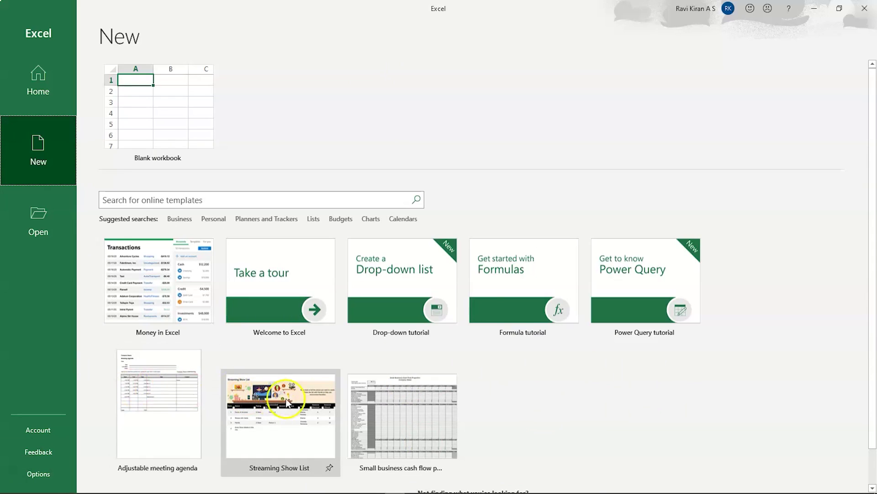
pyautogui.click(184, 220)
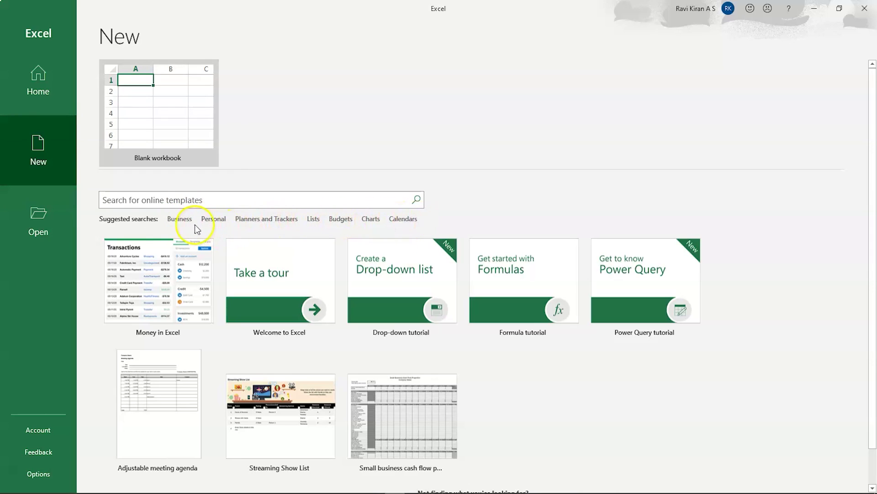
pyautogui.click(180, 219)
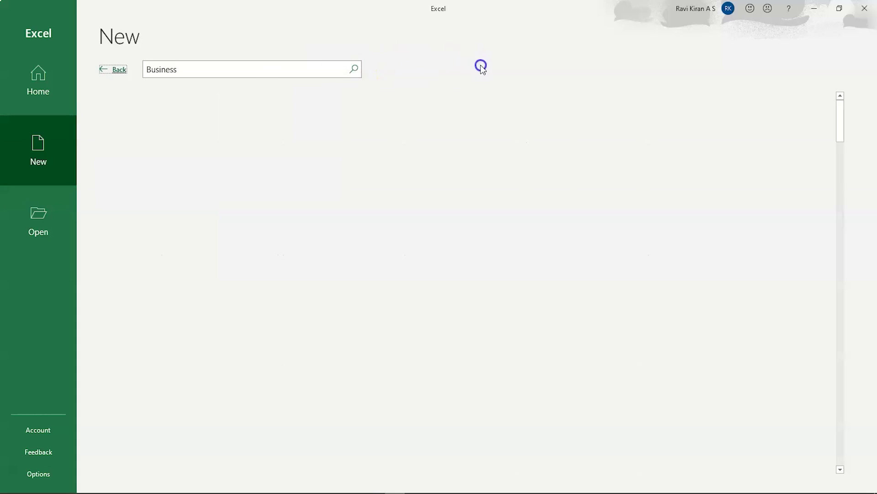
pyautogui.click(378, 55)
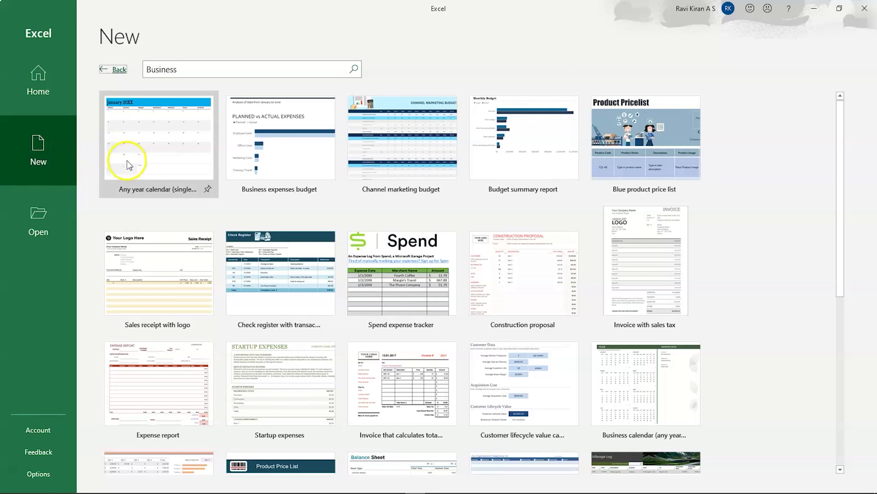
# - Return to the start page and create a blank workbook
pyautogui.click(28, 157)
pyautogui.click(40, 98)
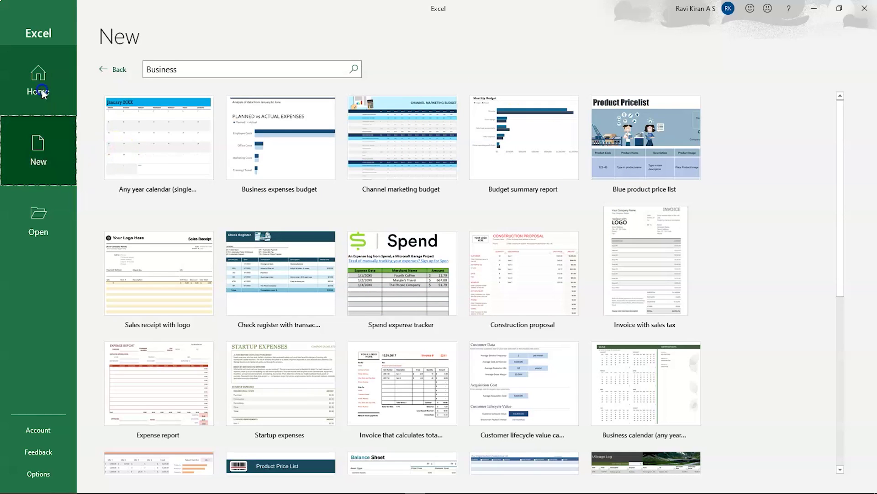
pyautogui.click(140, 99)
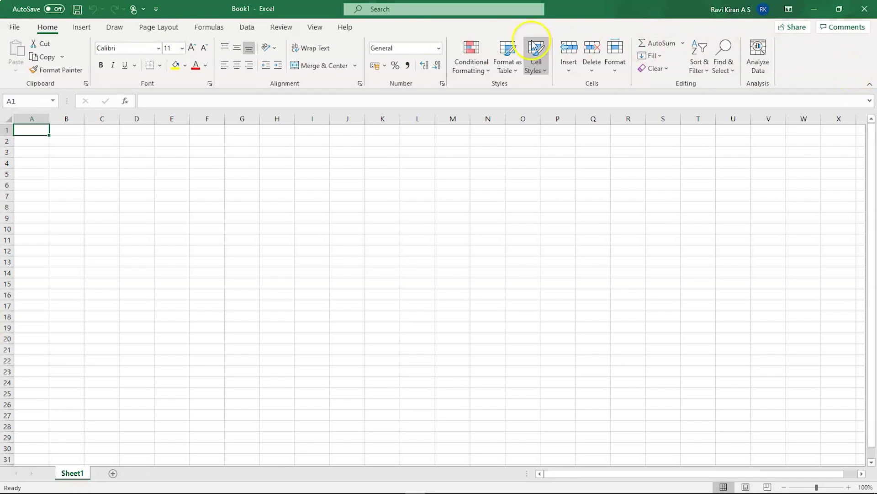
# - Look over the file page, the insert commands and the font options of the Format Cells dialog without changing anything
pyautogui.click(16, 28)
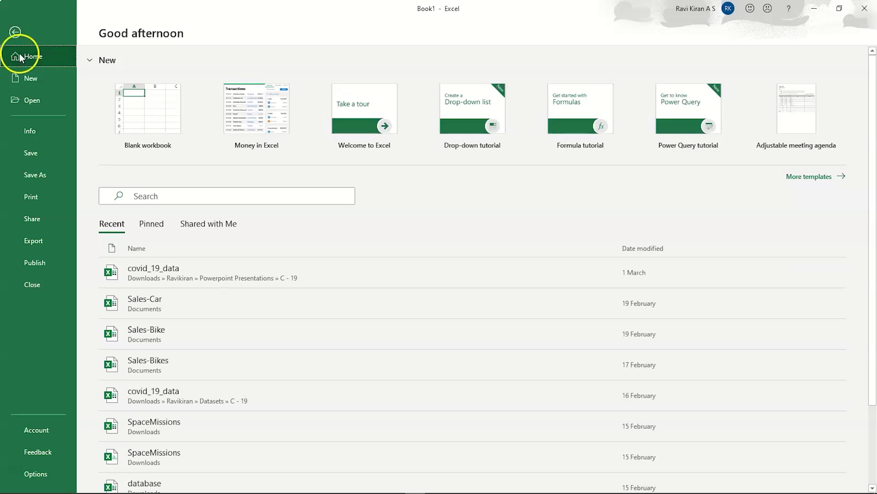
pyautogui.click(15, 33)
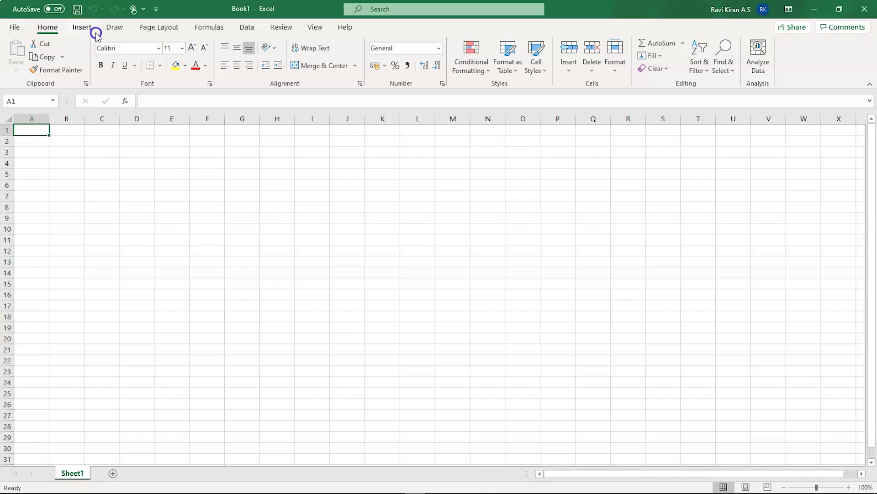
pyautogui.click(82, 29)
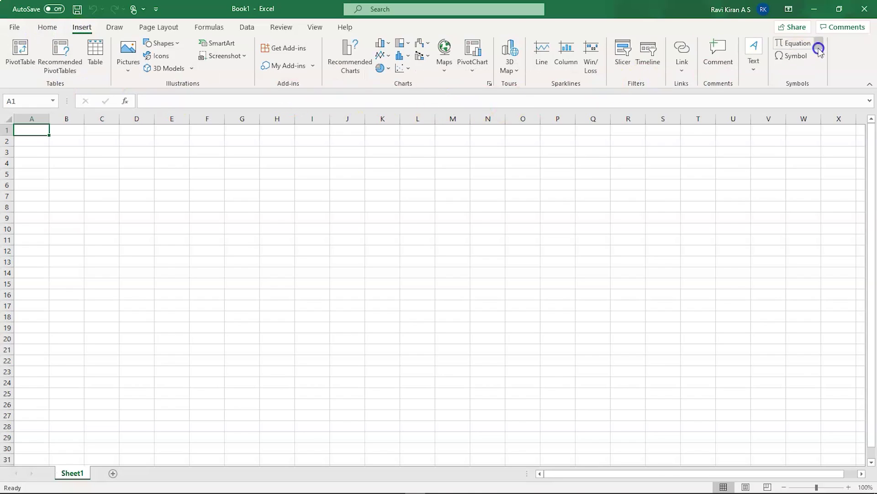
pyautogui.click(50, 29)
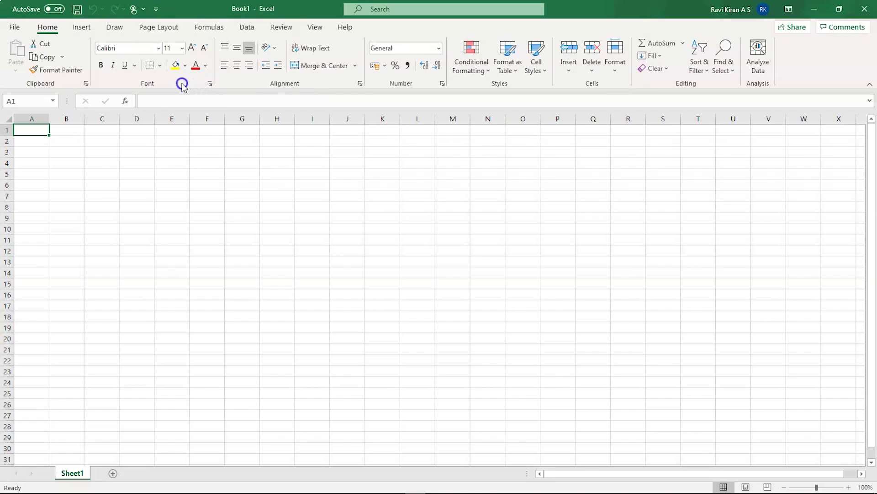
pyautogui.click(210, 84)
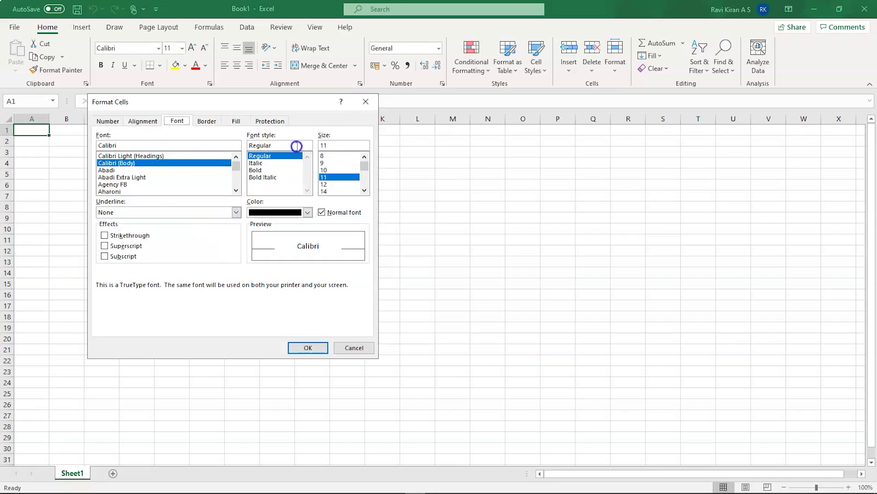
pyautogui.click(366, 102)
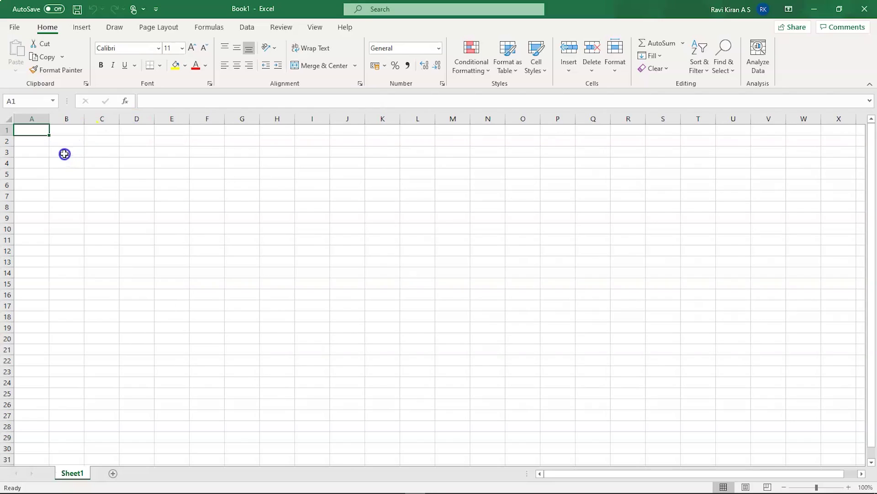
# - Select cell B3 and check its address in the Name Box
pyautogui.click(64, 153)
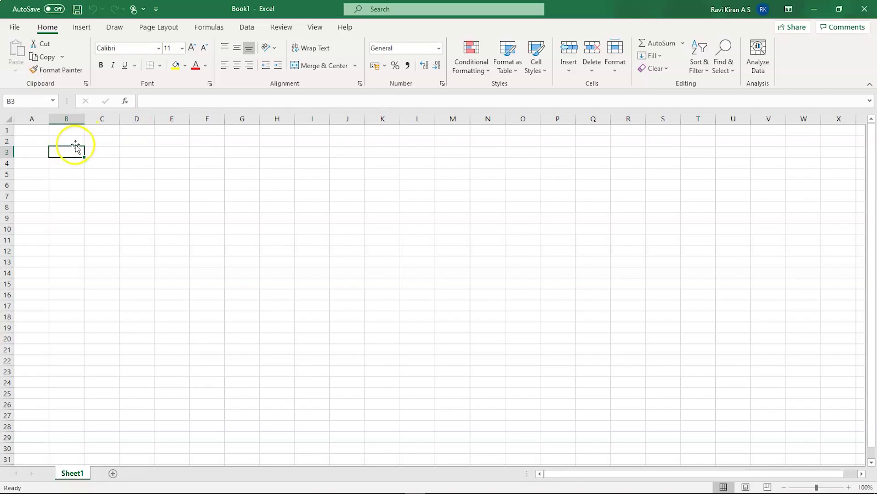
pyautogui.click(59, 157)
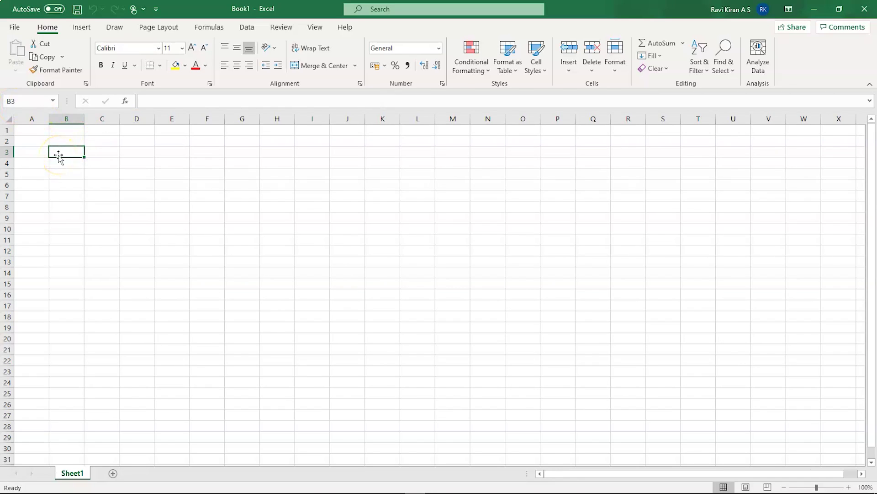
pyautogui.click(21, 101)
# - Add two more worksheets, look through them, and return to Sheet1
pyautogui.click(114, 473)
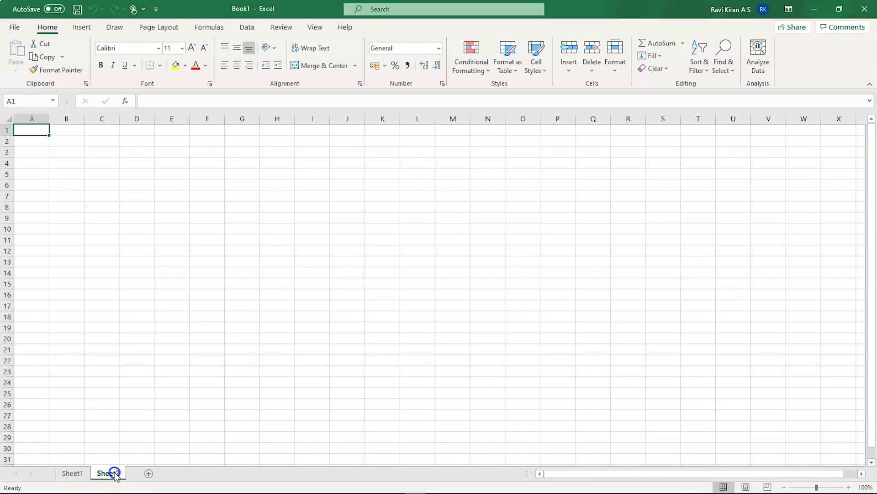
pyautogui.click(147, 473)
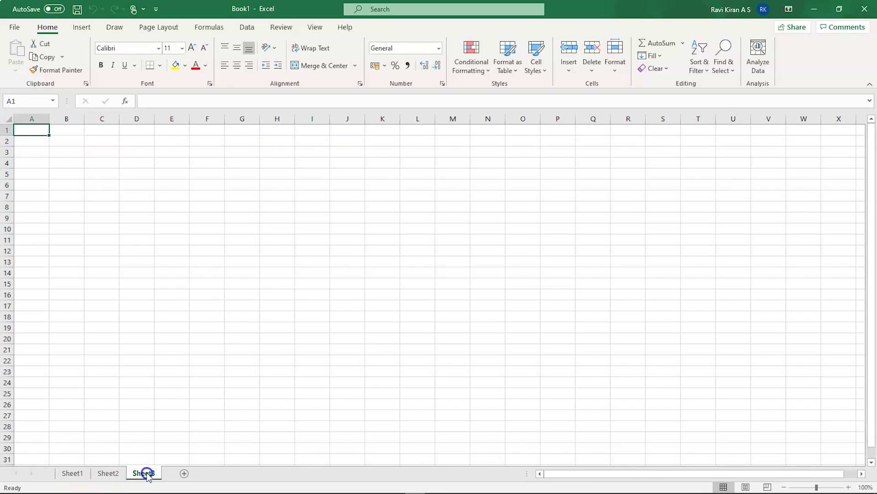
pyautogui.click(72, 473)
pyautogui.click(109, 474)
pyautogui.click(143, 474)
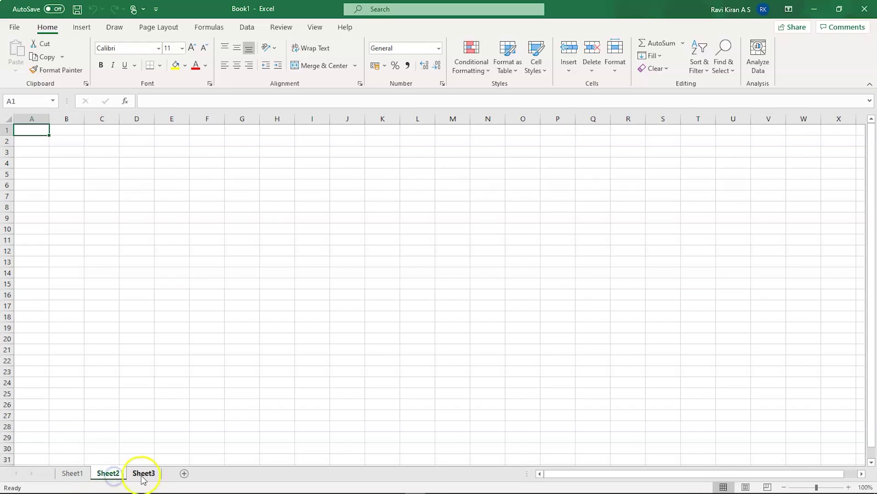
pyautogui.click(77, 474)
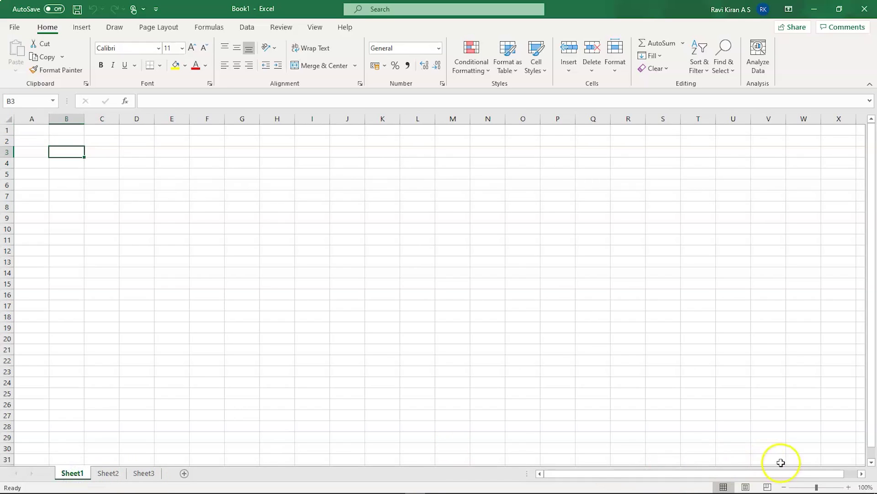
# - Zoom the worksheet in to 120% and back out to 100%
pyautogui.click(849, 487)
pyautogui.click(849, 486)
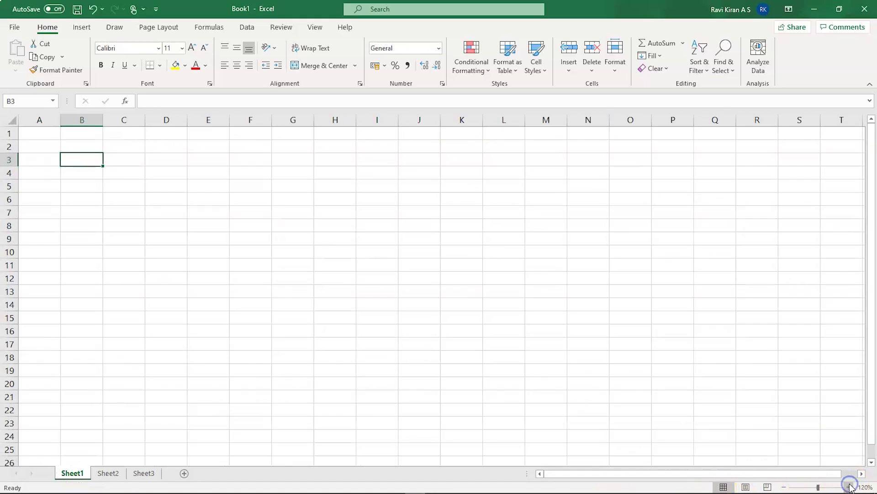
pyautogui.click(783, 487)
pyautogui.click(783, 488)
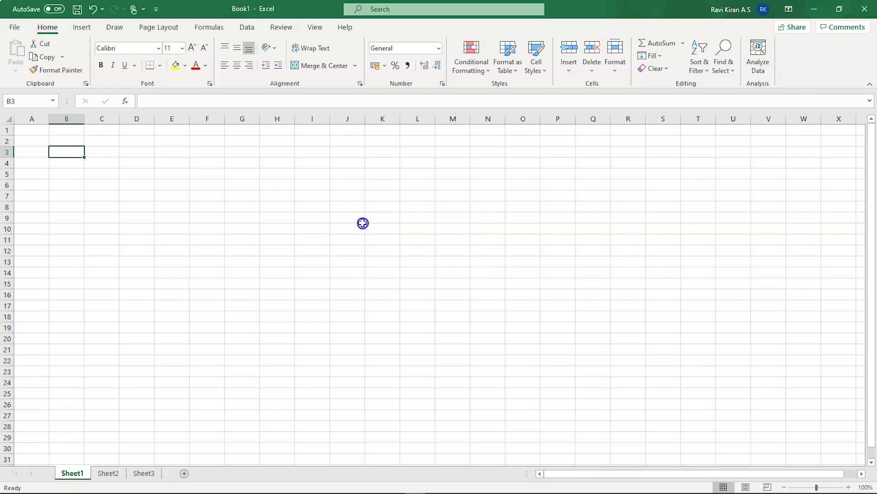
pyautogui.hotkey('alt', 'Tab')
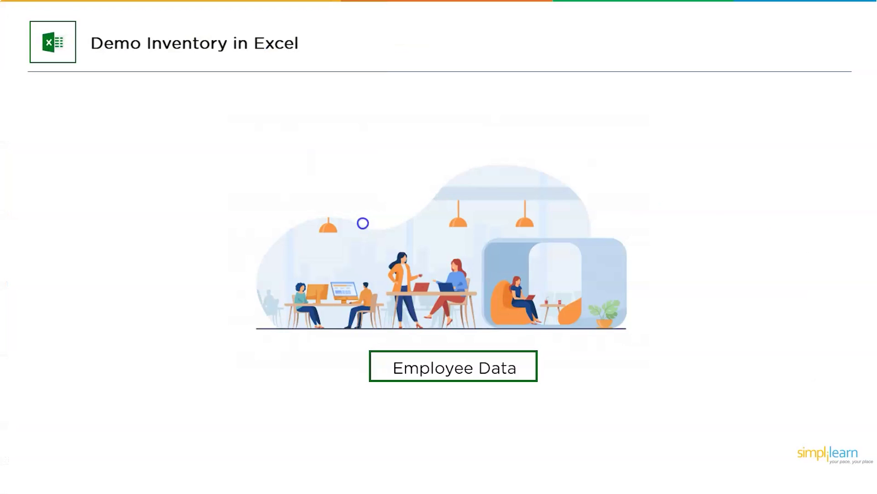
pyautogui.hotkey('alt', 'Tab')
# - Enter the title "Employee Details" in cell A1, correcting any misspelling
pyautogui.click(40, 131)
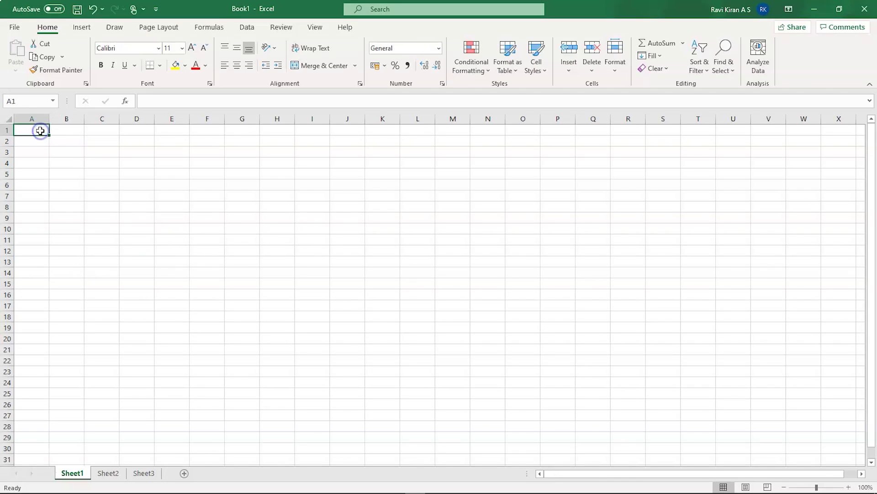
pyautogui.write('Emp')
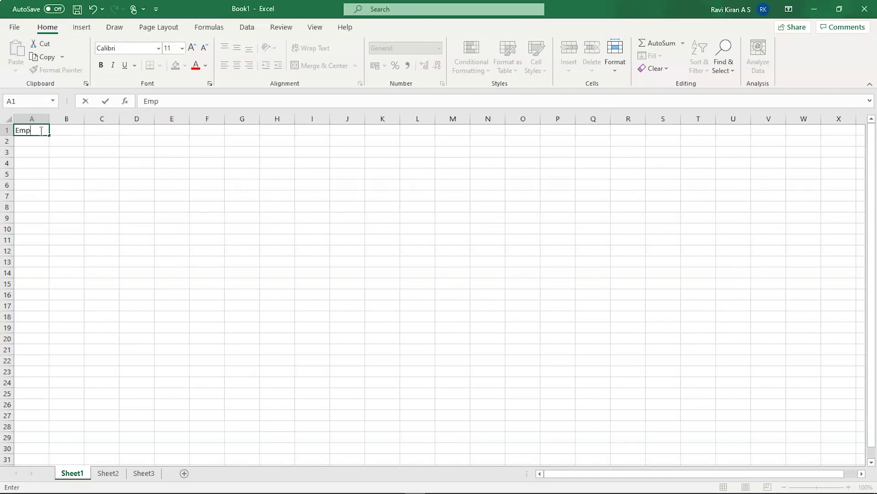
pyautogui.write('loyee Etails')
pyautogui.hotkey('ctrl', 'Return')
pyautogui.press('Right')
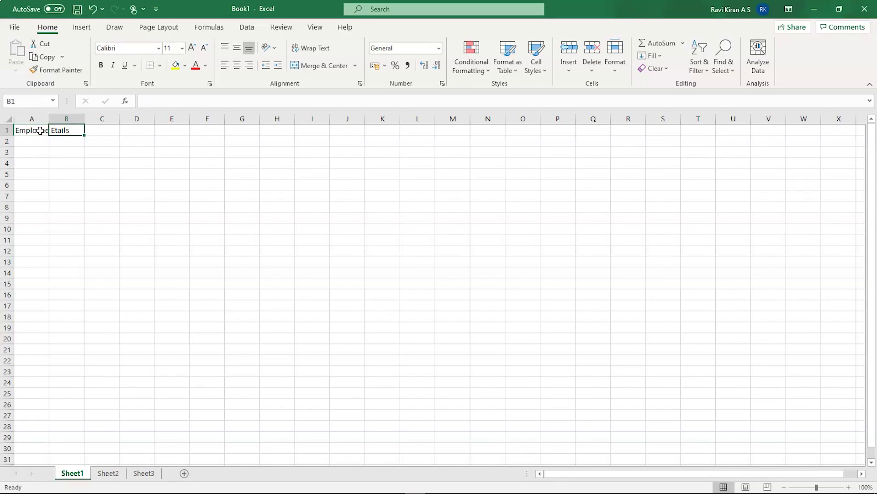
pyautogui.doubleClick(40, 131)
pyautogui.click(54, 130)
pyautogui.press('BackSpace')
pyautogui.write('Details')
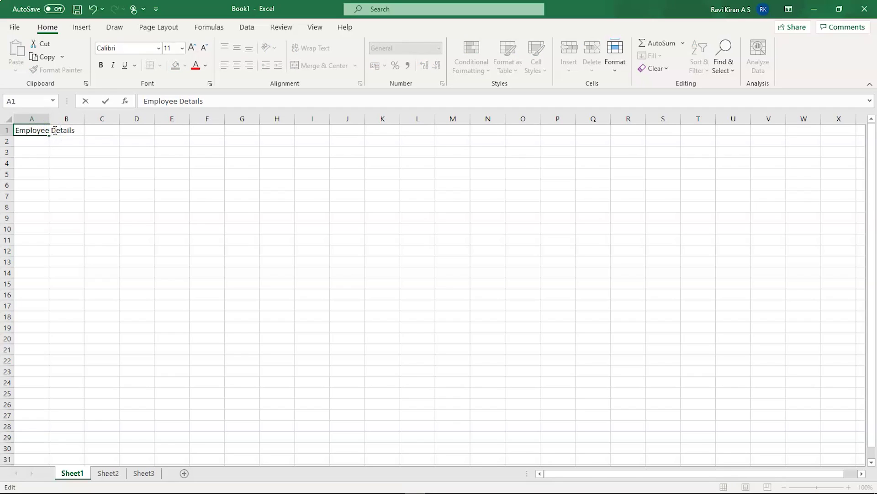
# - Enter the column headings Name, EMP No and Designation in cells A3 to C3
pyautogui.click(37, 152)
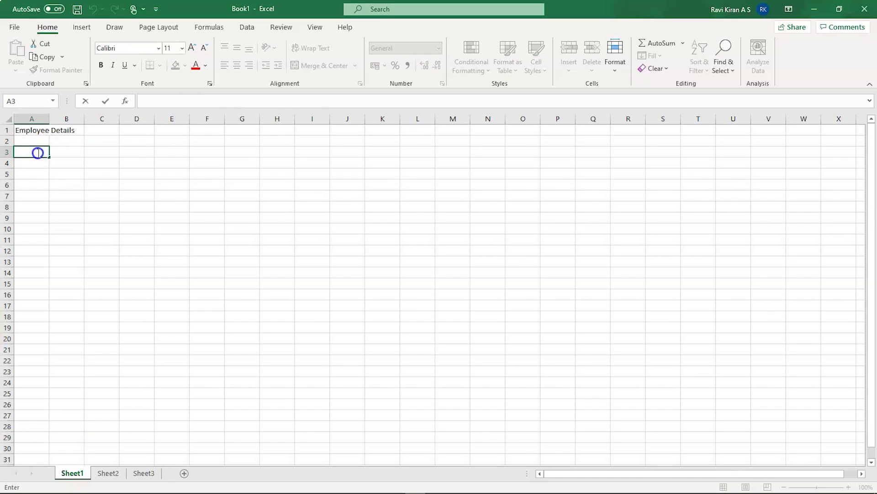
pyautogui.write('Name')
pyautogui.press('Tab')
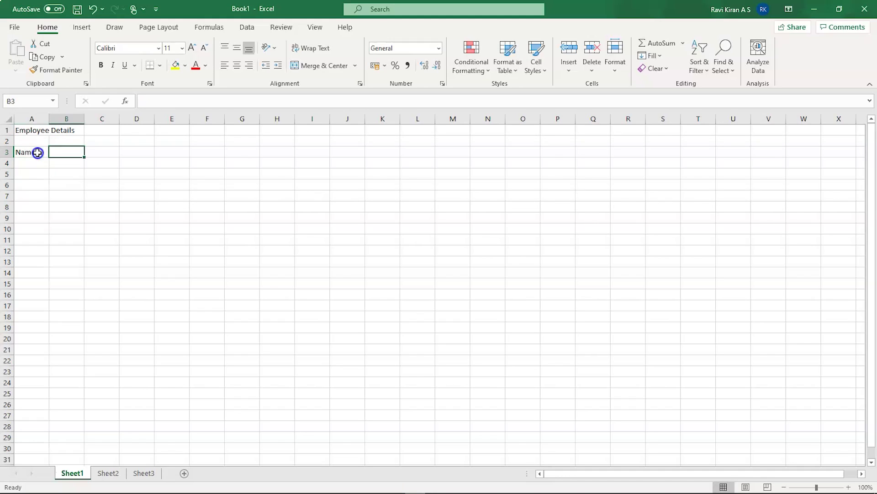
pyautogui.write('EMP ')
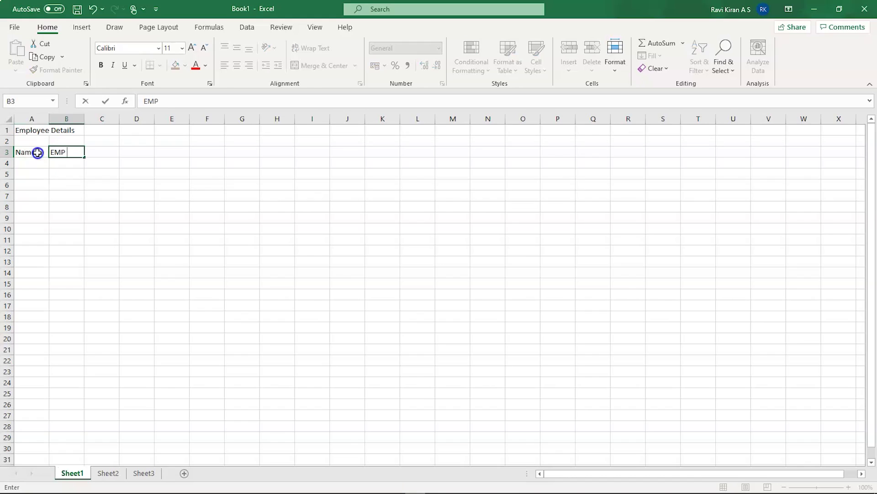
pyautogui.write('No')
pyautogui.press('Tab')
pyautogui.write('Deso')
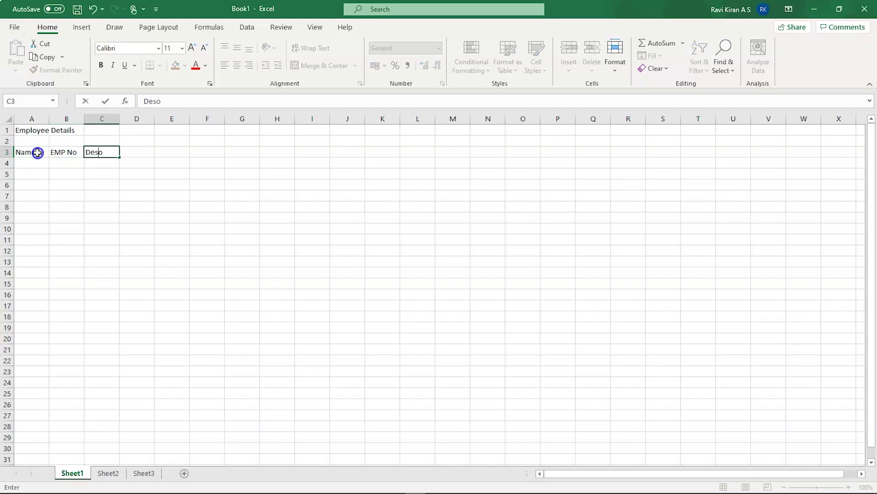
pyautogui.press('BackSpace')
pyautogui.write('ignation')
pyautogui.press('Tab')
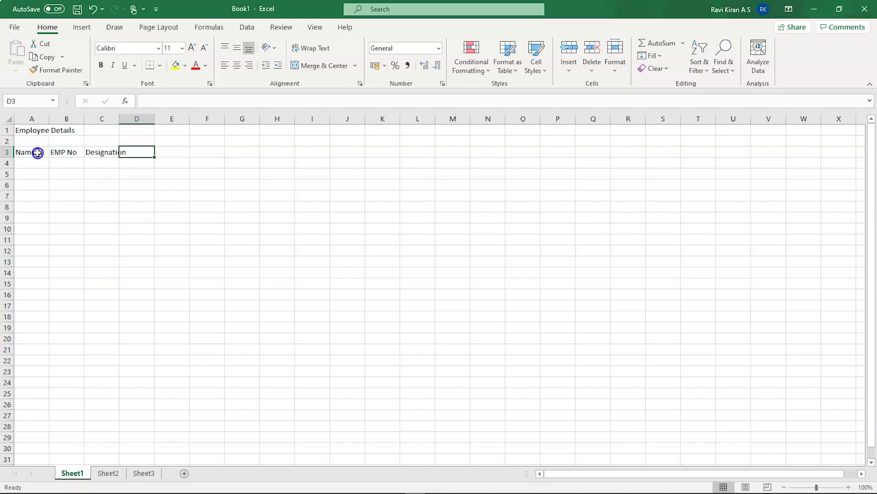
# - Enter the column headings Salary, Blood Group and Phone number in cells D3 to F3, correcting any misspelling
pyautogui.write('Staf')
pyautogui.press('BackSpace')
pyautogui.press('BackSpace')
pyautogui.press('BackSpace')
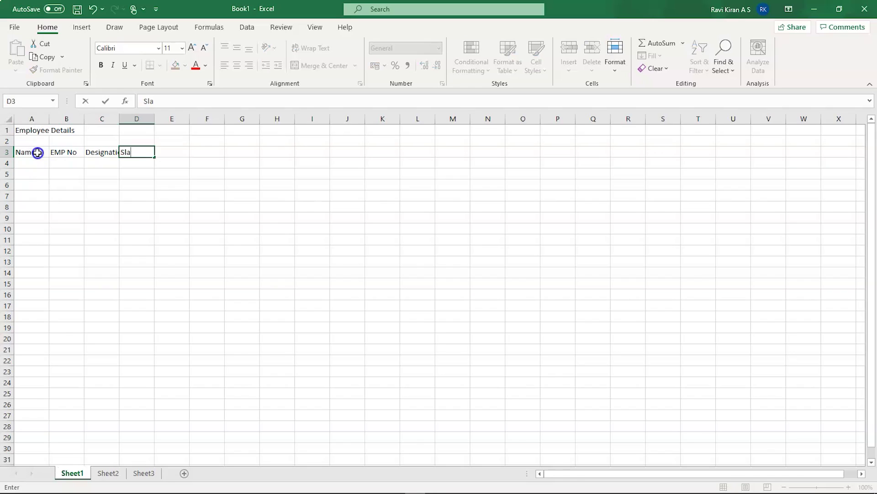
pyautogui.write('alary')
pyautogui.press('Tab')
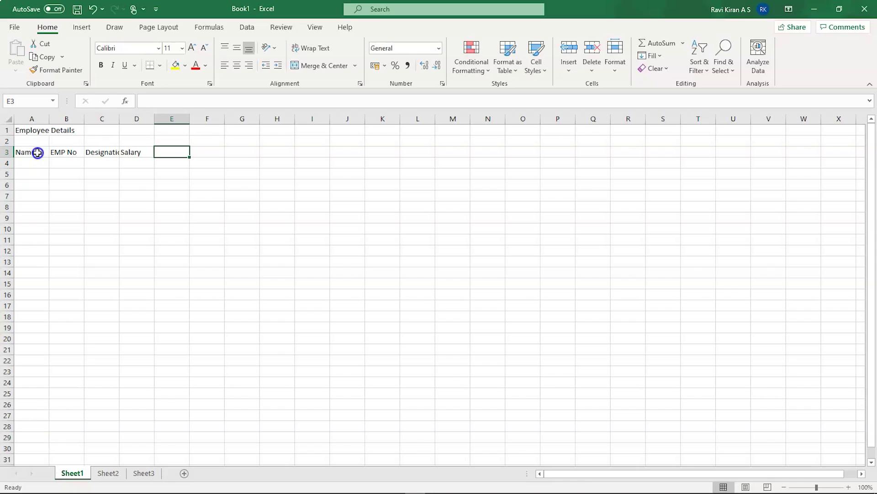
pyautogui.write('Bl')
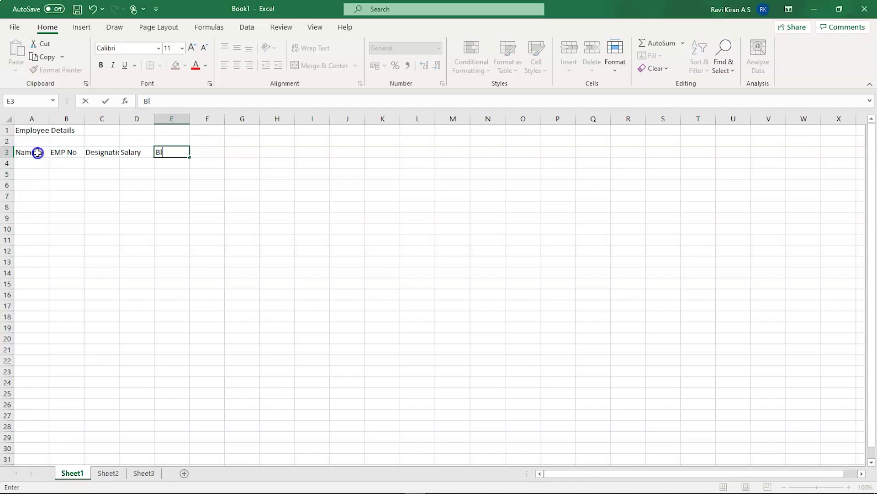
pyautogui.write('ood Group')
pyautogui.press('Tab')
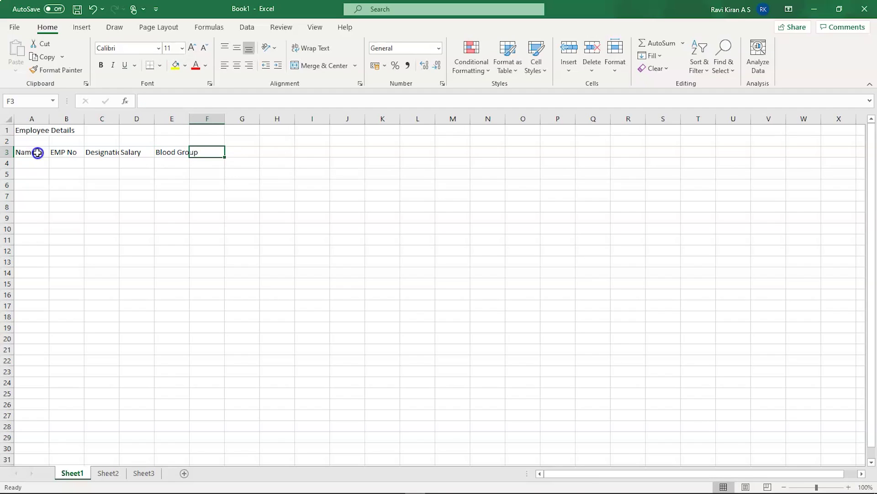
pyautogui.write('Phone num')
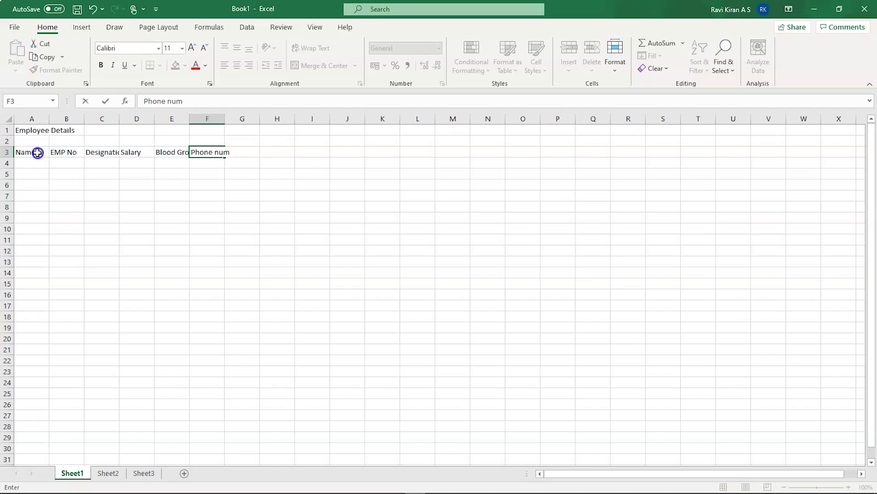
pyautogui.write('ber')
pyautogui.press('Return')
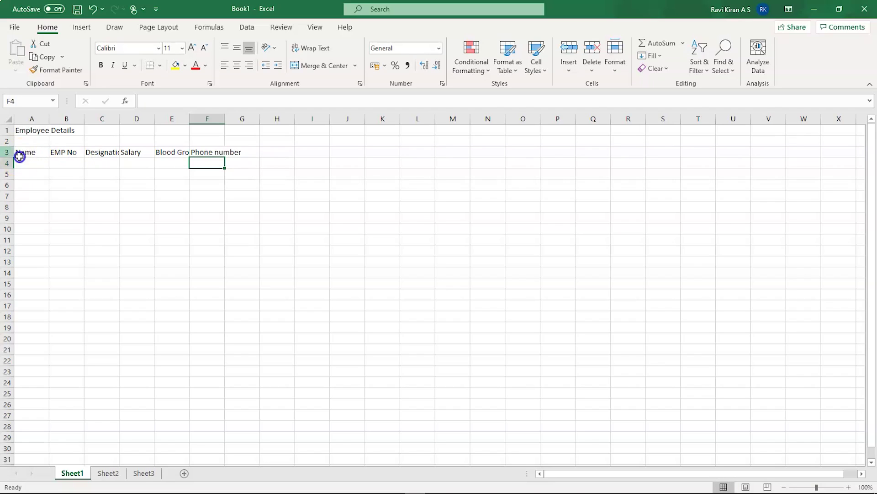
pyautogui.doubleClick(98, 152)
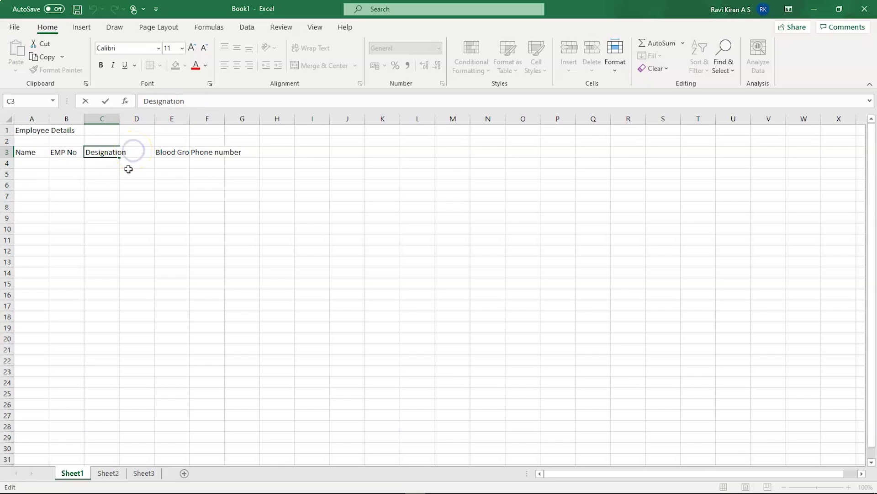
pyautogui.click(128, 172)
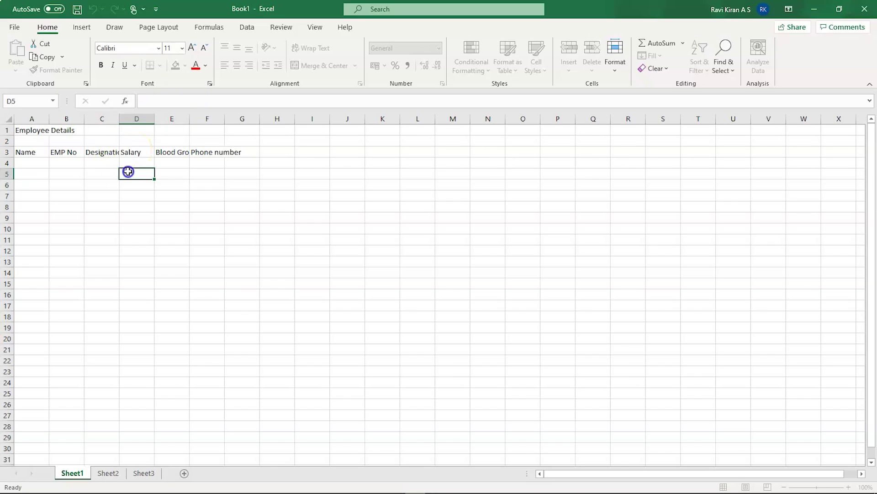
pyautogui.click(106, 156)
pyautogui.click(113, 185)
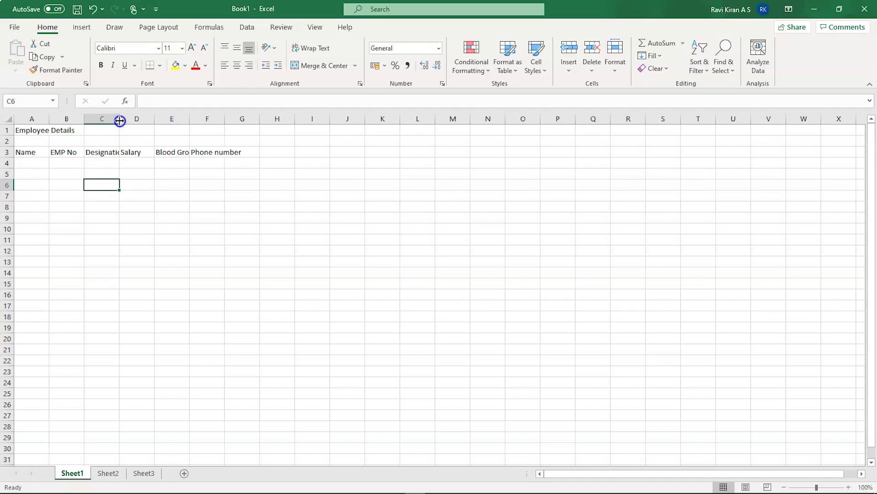
# - Widen columns C, E and F to fit the Designation, Blood Group and Phone number headings
pyautogui.moveTo(123, 120); pyautogui.dragTo(133, 120)
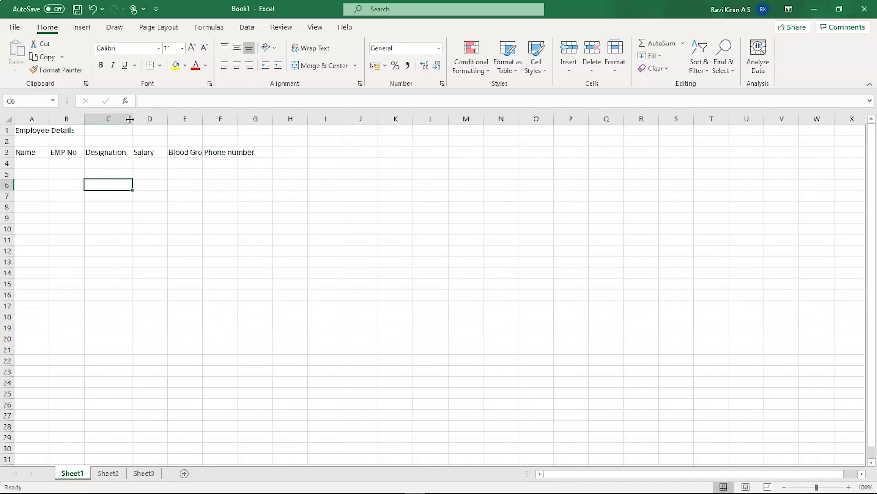
pyautogui.doubleClick(130, 120)
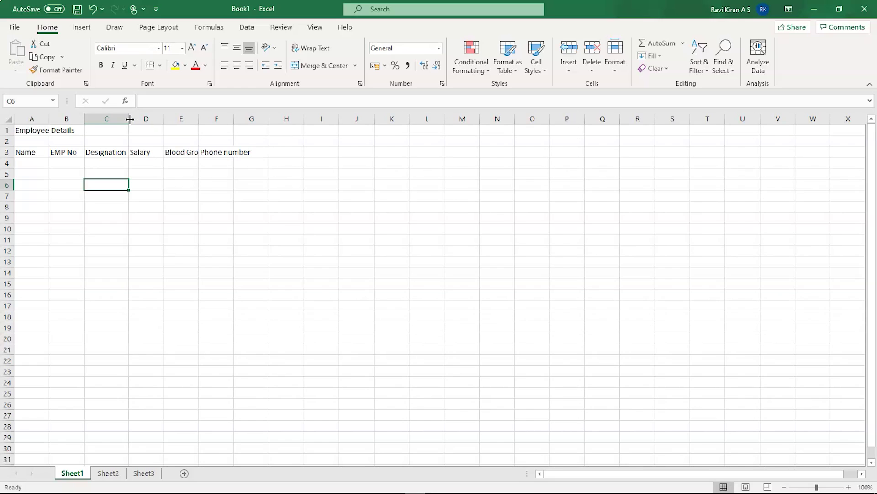
pyautogui.doubleClick(195, 121)
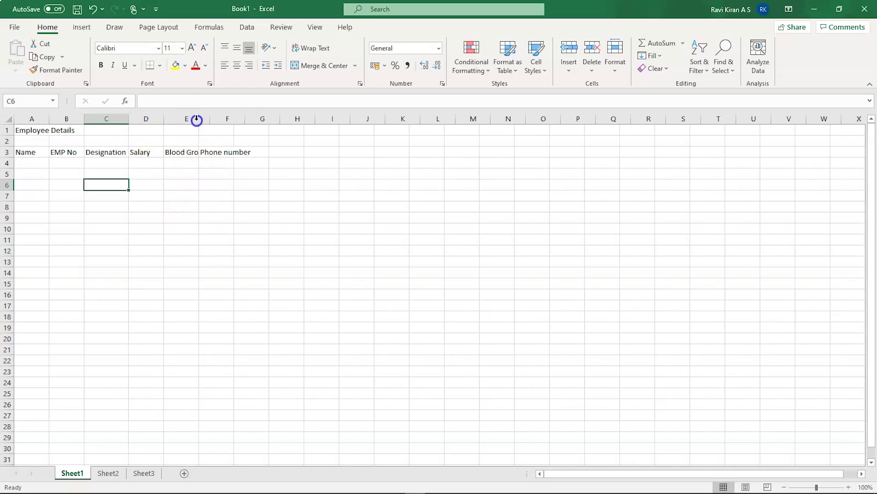
pyautogui.doubleClick(242, 120)
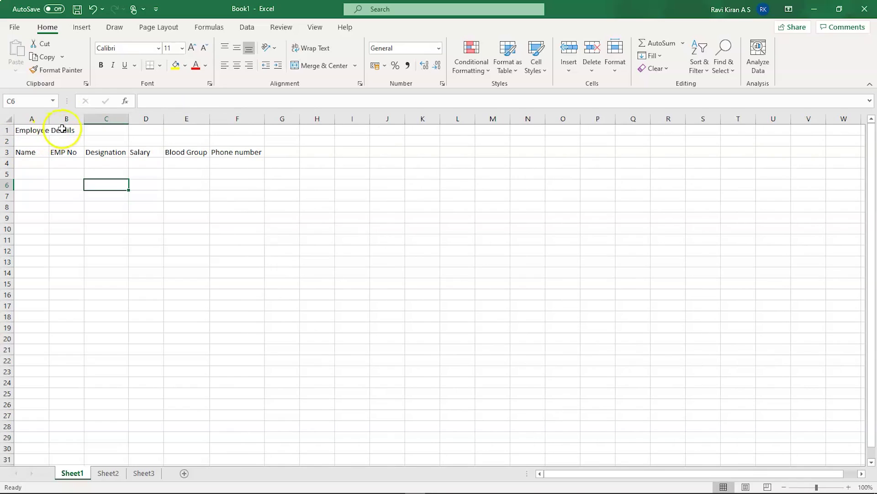
# - Merge cells A1 to F1 and center the Employee Details title across them
pyautogui.click(39, 129)
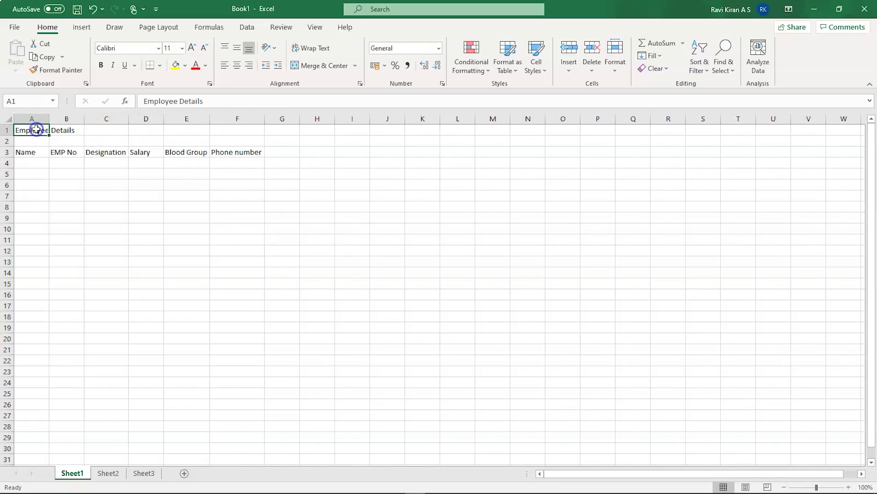
pyautogui.hotkey('shift', 'Right')
pyautogui.hotkey('shift', 'Right')
pyautogui.hotkey('shift', 'Right')
pyautogui.hotkey('shift', 'Right')
pyautogui.hotkey('shift', 'Right')
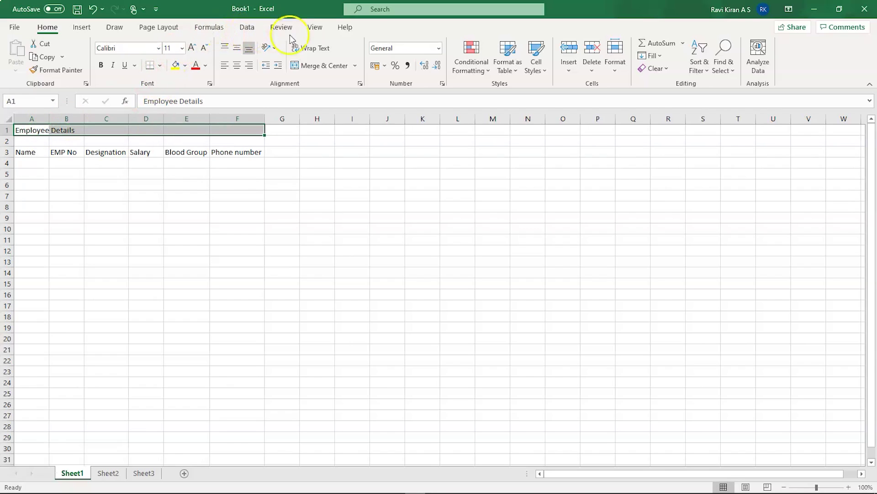
pyautogui.click(307, 67)
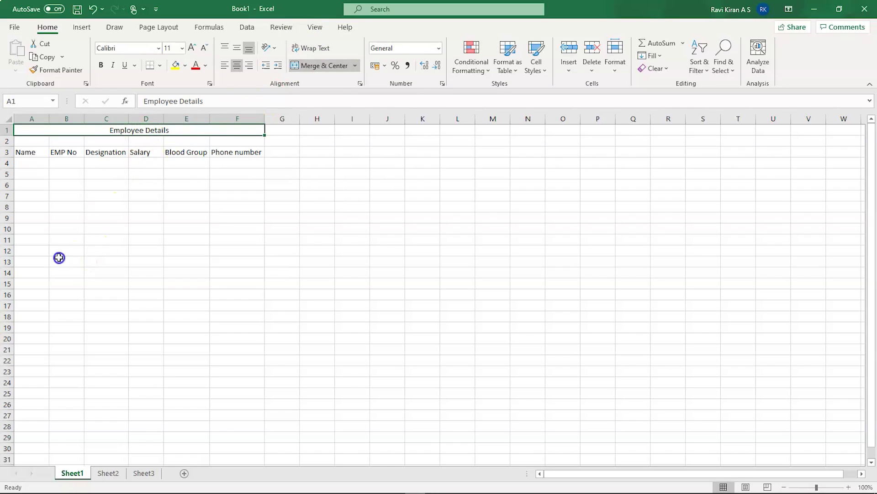
# - Enter the first names of the first five employees in cells A4 to A8 of the Name column
pyautogui.doubleClick(32, 164)
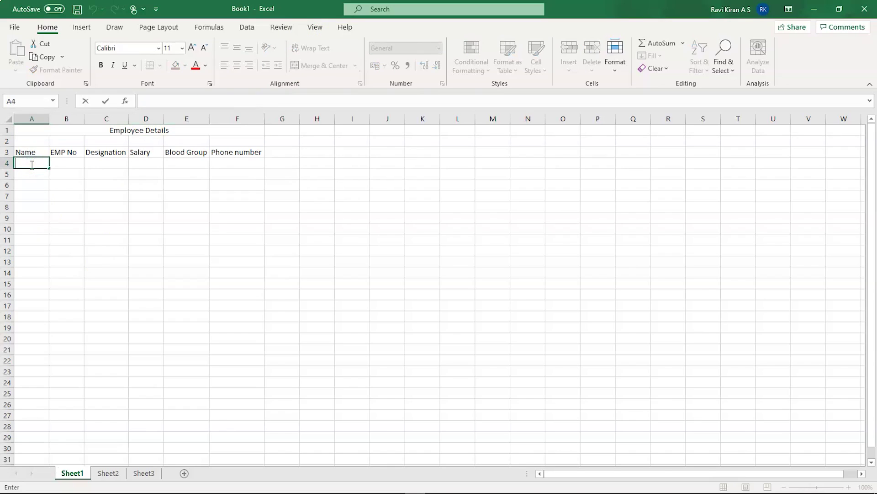
pyautogui.write('Joe')
pyautogui.press('Return')
pyautogui.write('John')
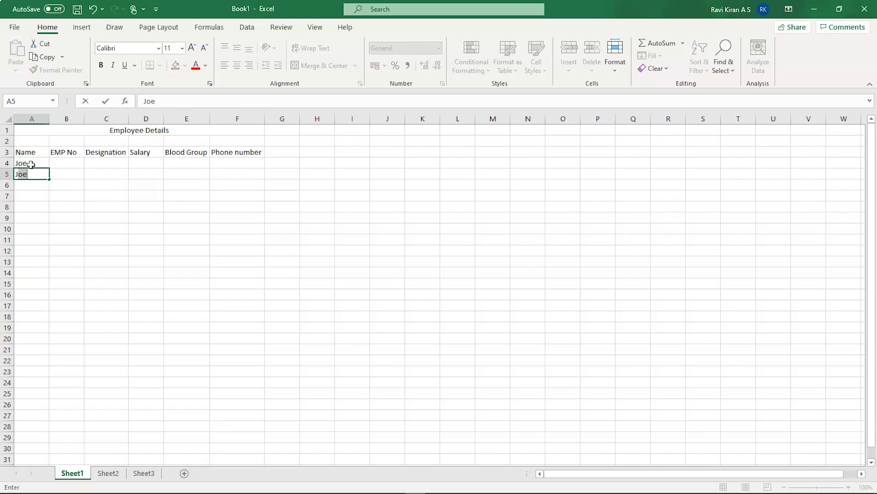
pyautogui.hotkey('ctrl', 'Return')
pyautogui.press('Down')
pyautogui.write('Mary')
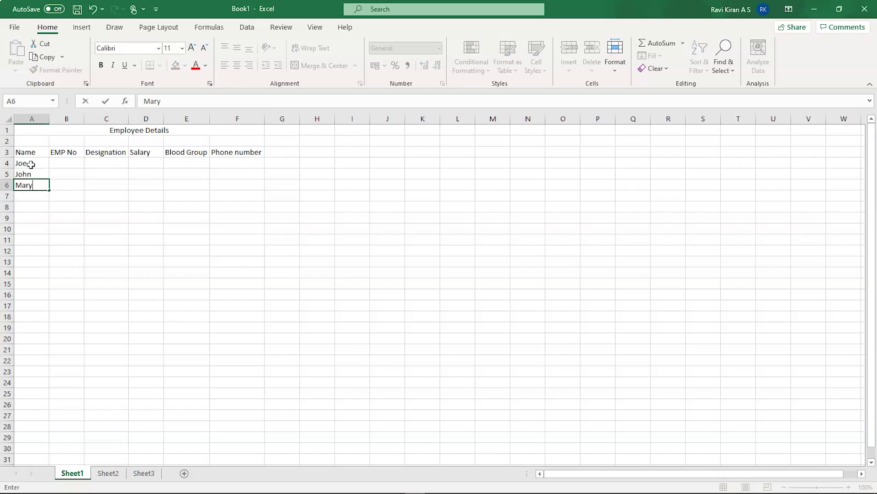
pyautogui.press('Return')
pyautogui.write('Mark')
pyautogui.press('Return')
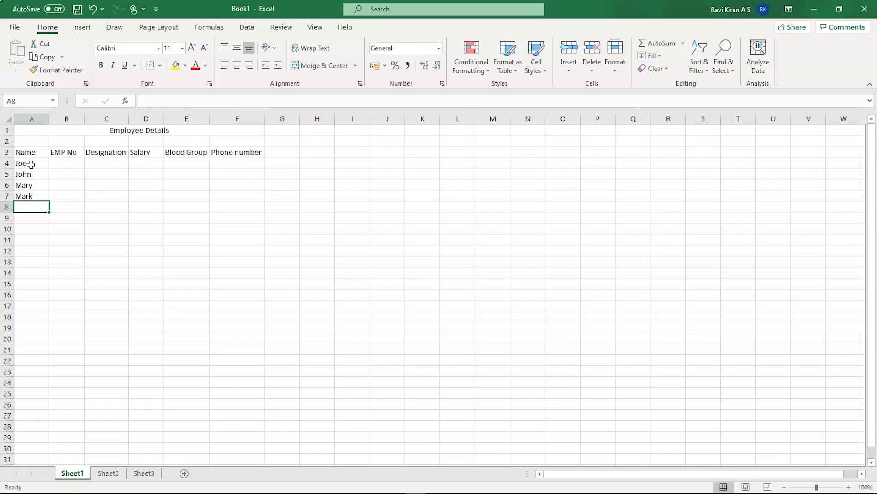
pyautogui.write('Sunan')
pyautogui.press('Return')
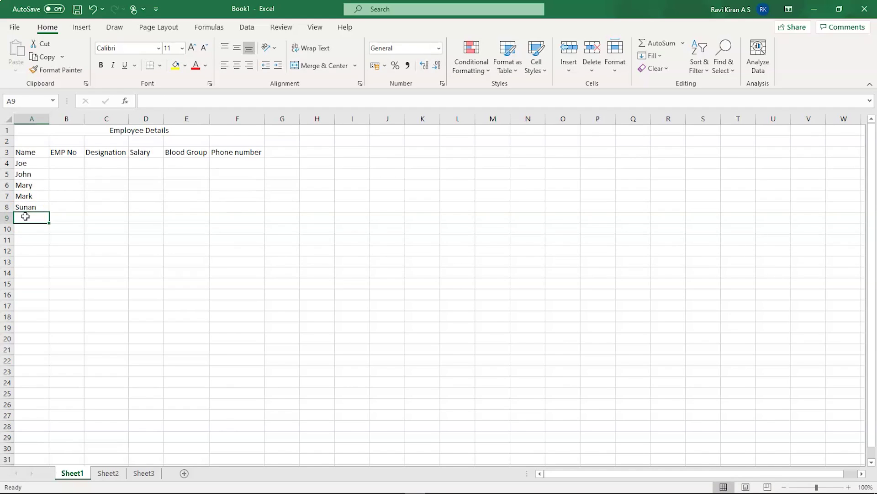
# - Enter the first names of five more employees in cells A9 to A13 of the Name column
pyautogui.write('Jennife')
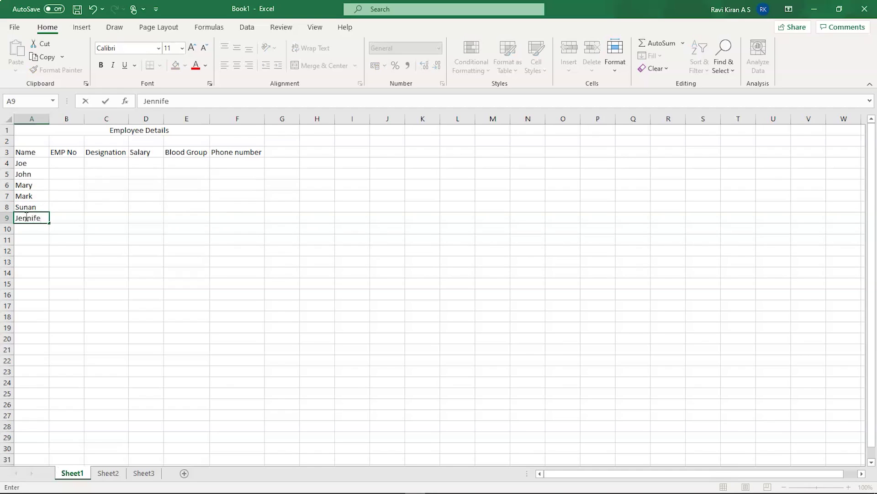
pyautogui.press('BackSpace')
pyautogui.write('er')
pyautogui.press('Return')
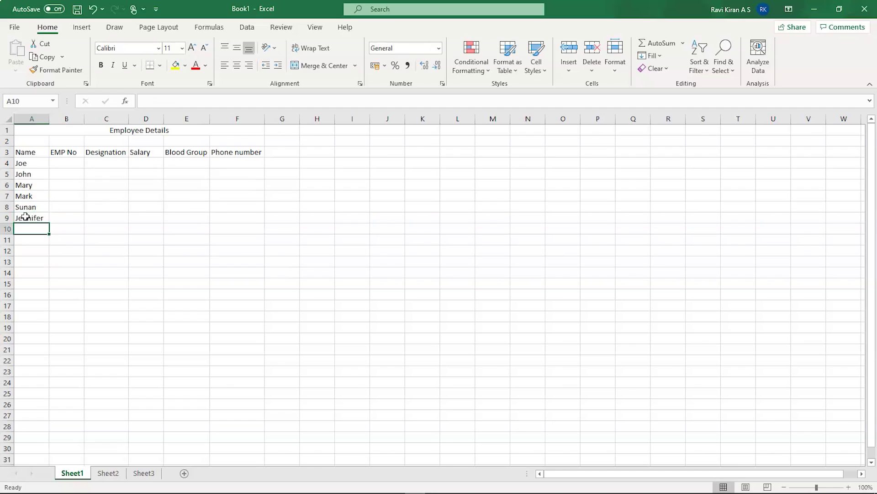
pyautogui.write('Mike')
pyautogui.click(32, 239)
pyautogui.write('Tim')
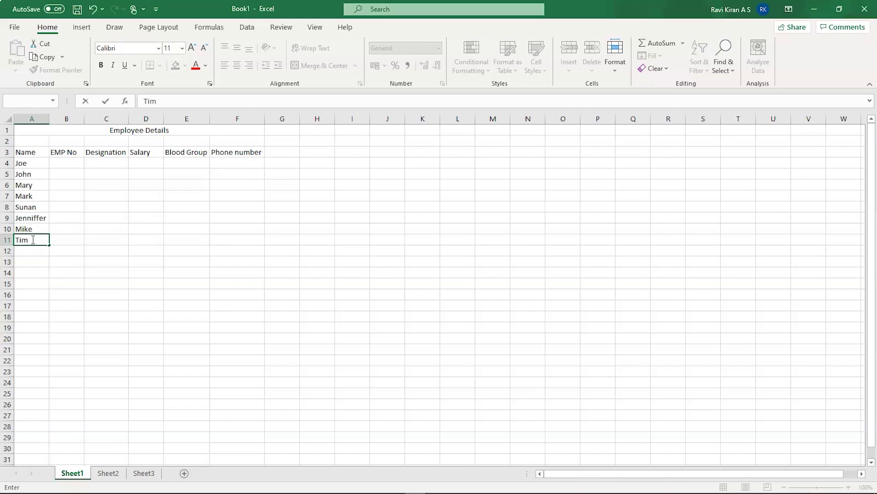
pyautogui.click(30, 250)
pyautogui.write('Jeffery')
pyautogui.click(26, 261)
pyautogui.write('Morgan')
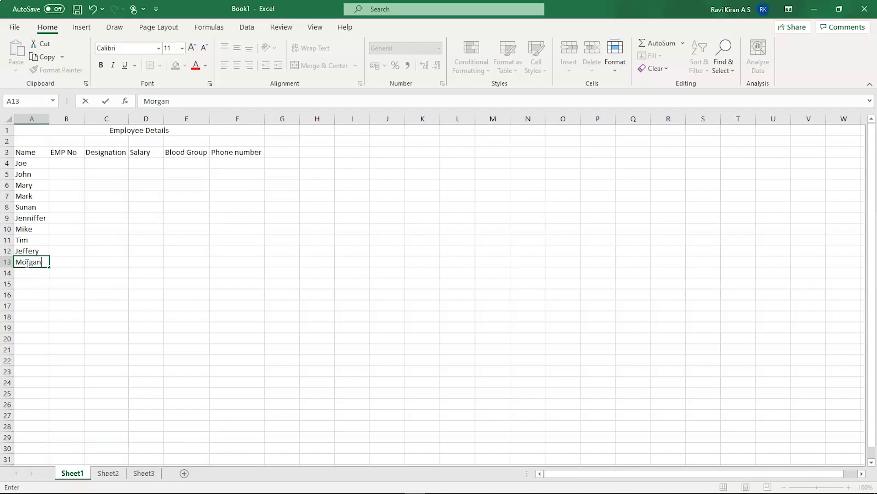
# - Enter four-digit employee numbers for the first four employees in cells B4 to B7
pyautogui.click(65, 162)
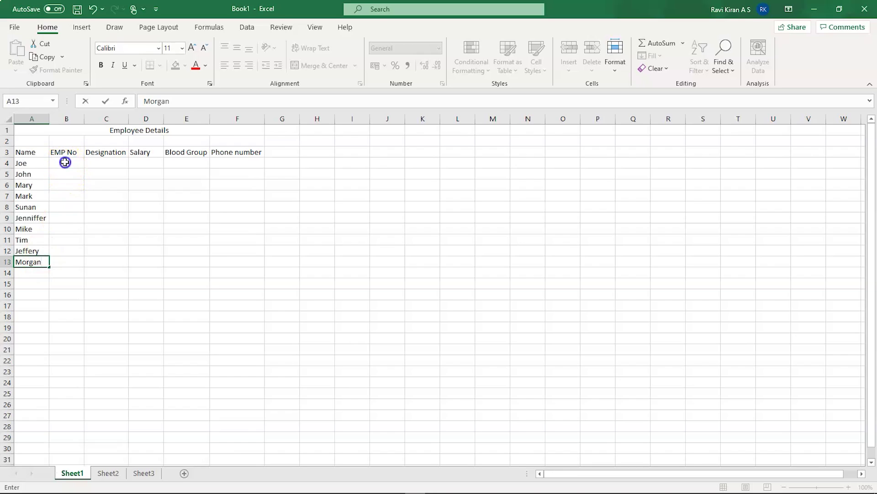
pyautogui.write('1011')
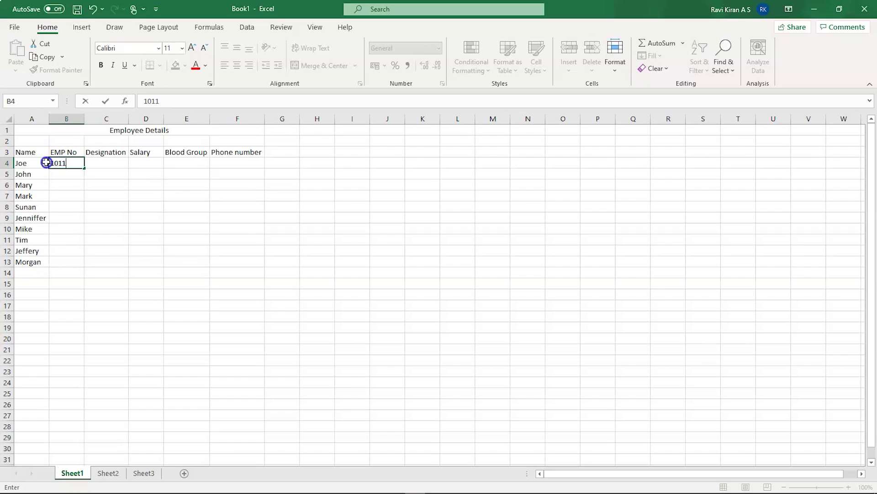
pyautogui.click(73, 179)
pyautogui.write('2011')
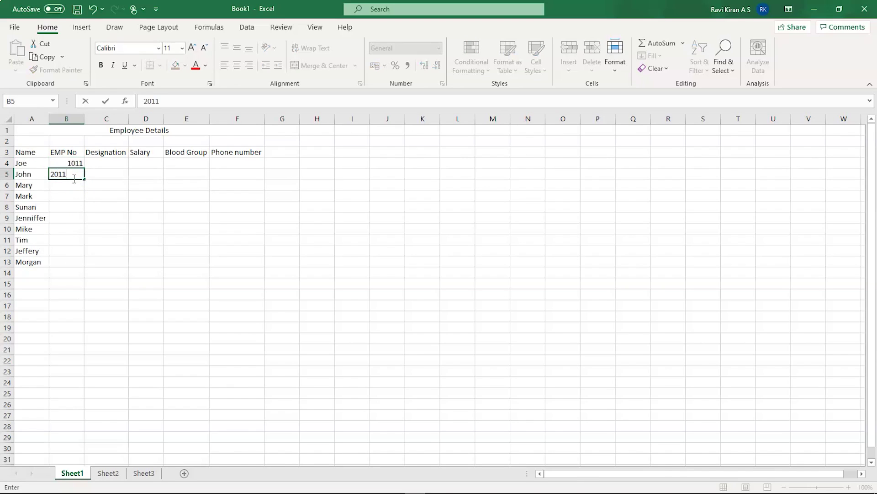
pyautogui.click(69, 184)
pyautogui.write('1028')
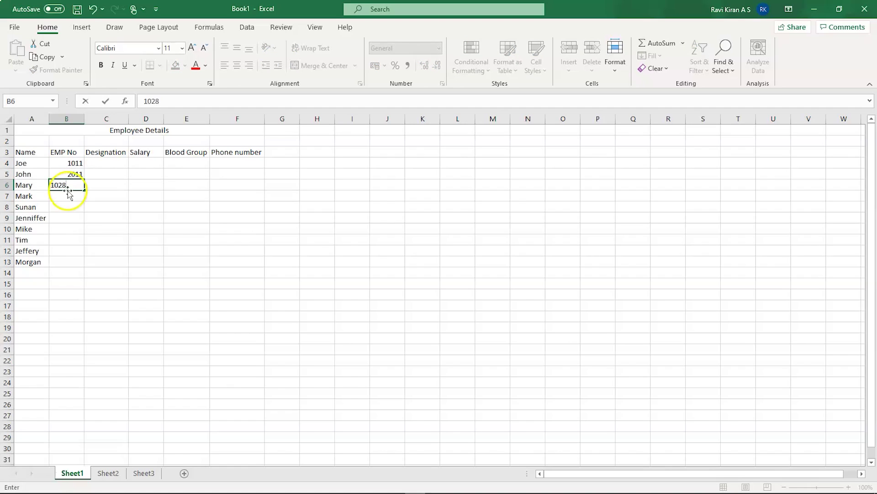
pyautogui.click(67, 191)
pyautogui.click(64, 197)
pyautogui.write('107')
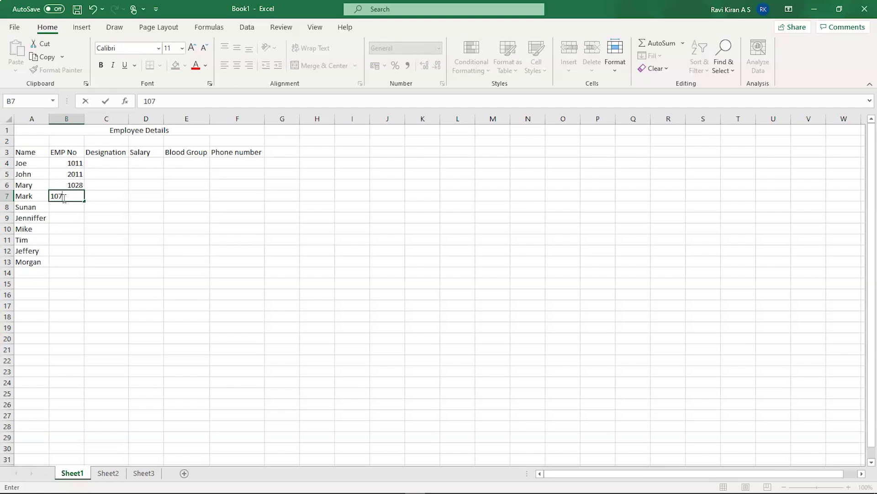
pyautogui.write('2')
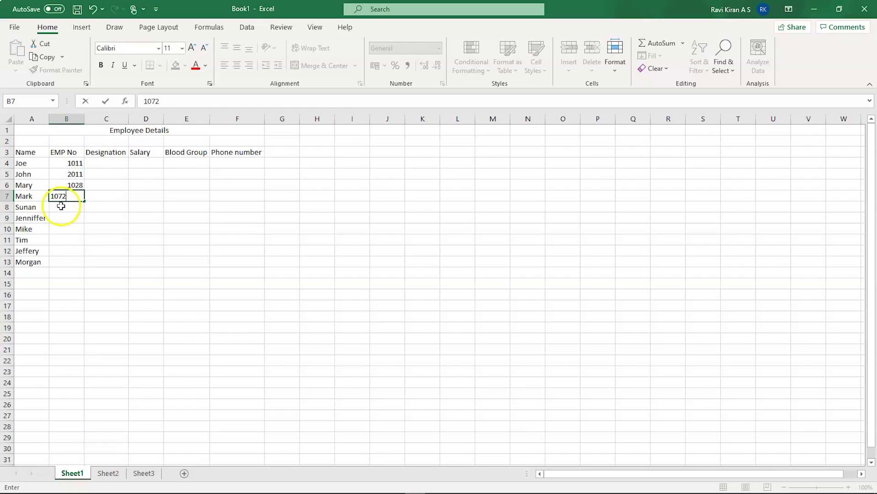
# - Enter four-digit employee numbers for the next three employees in cells B8 to B10 of the EMP No column
pyautogui.click(62, 205)
pyautogui.write('2874')
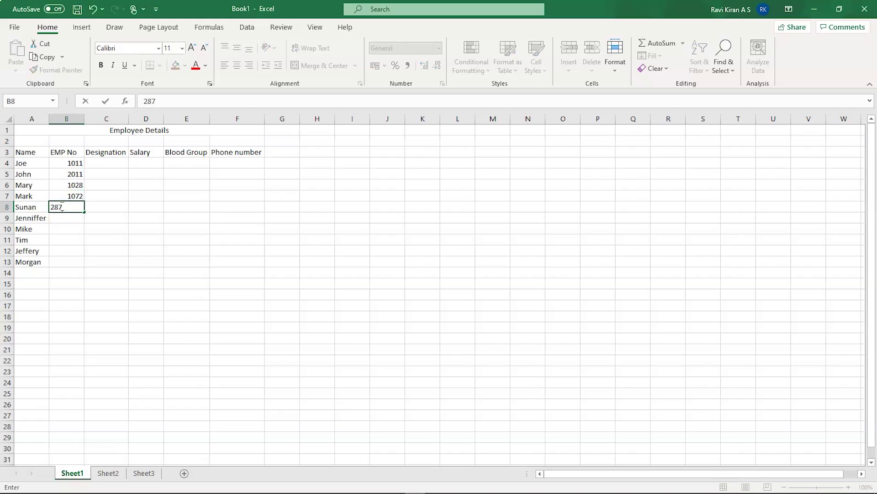
pyautogui.click(61, 216)
pyautogui.write('20844')
pyautogui.press('BackSpace')
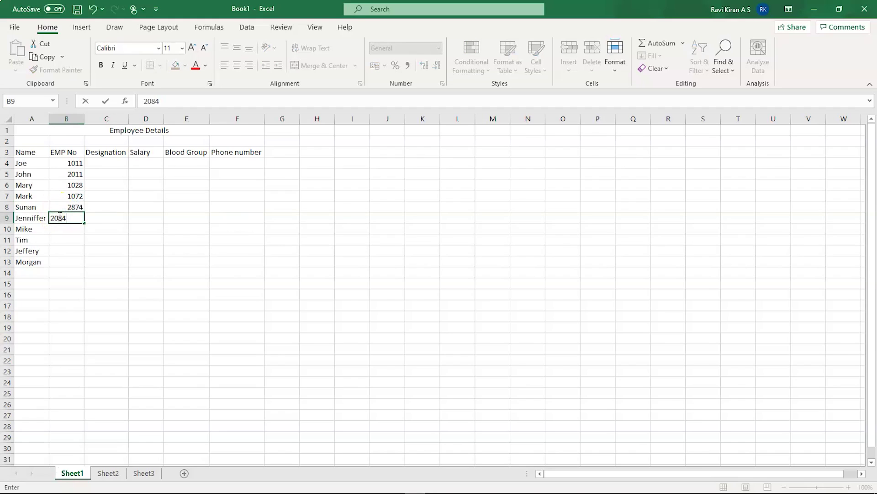
pyautogui.click(58, 227)
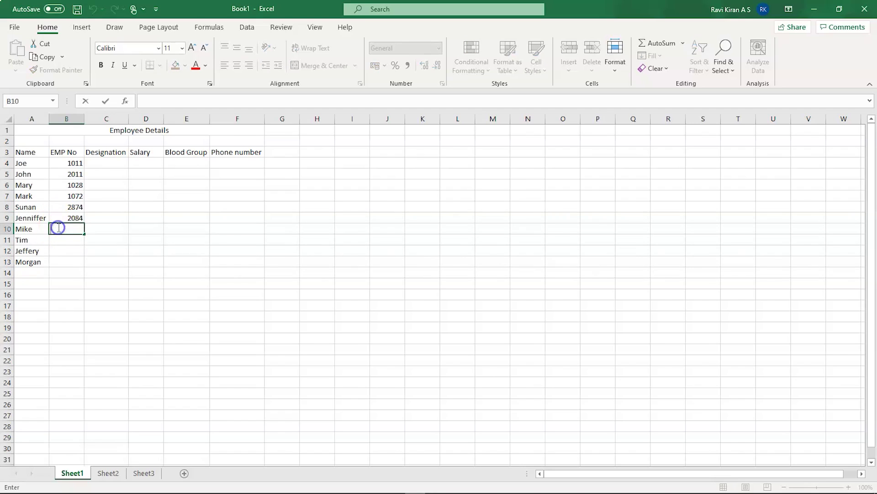
pyautogui.write('2907')
# - Enter four-digit employee numbers for the last three employees in cells B11 to B13
pyautogui.click(56, 240)
pyautogui.write('2917')
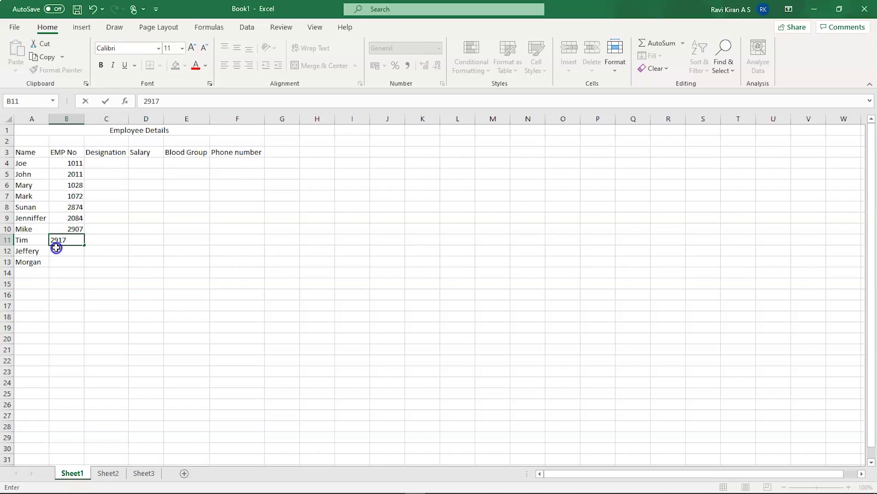
pyautogui.click(55, 250)
pyautogui.write('2962')
pyautogui.click(57, 261)
pyautogui.write('1972')
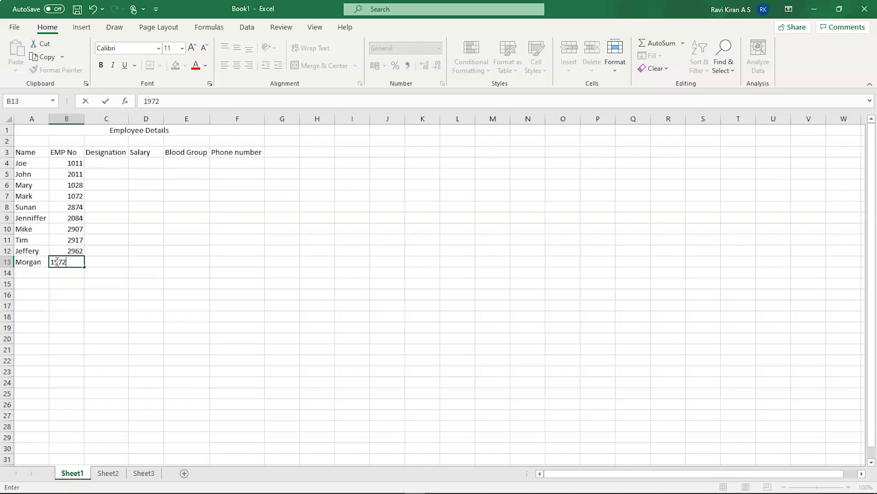
# - Enter the designations CEO, Software Developer and Tester in cells C4, C5 and C6
pyautogui.click(111, 164)
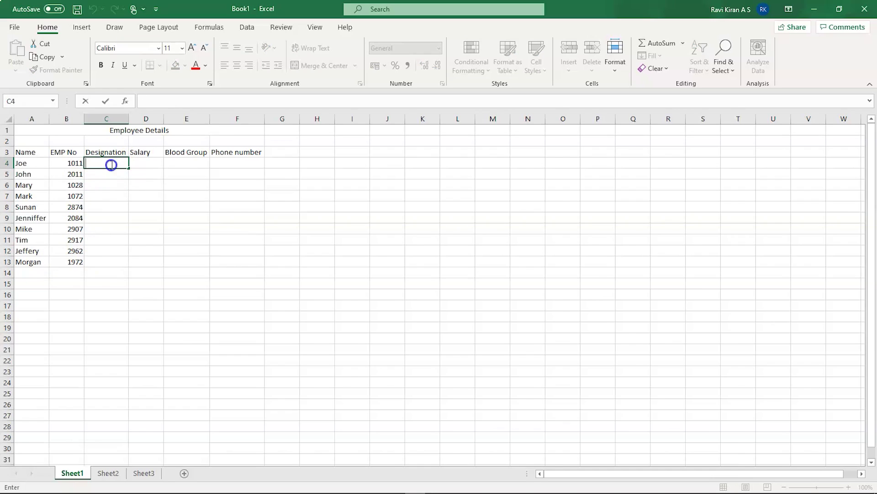
pyautogui.write('CEO')
pyautogui.click(104, 178)
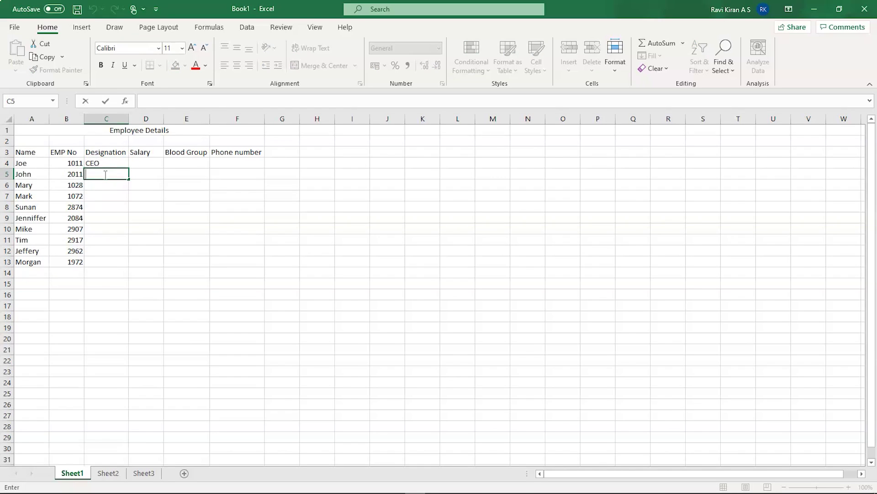
pyautogui.write('Software Developer')
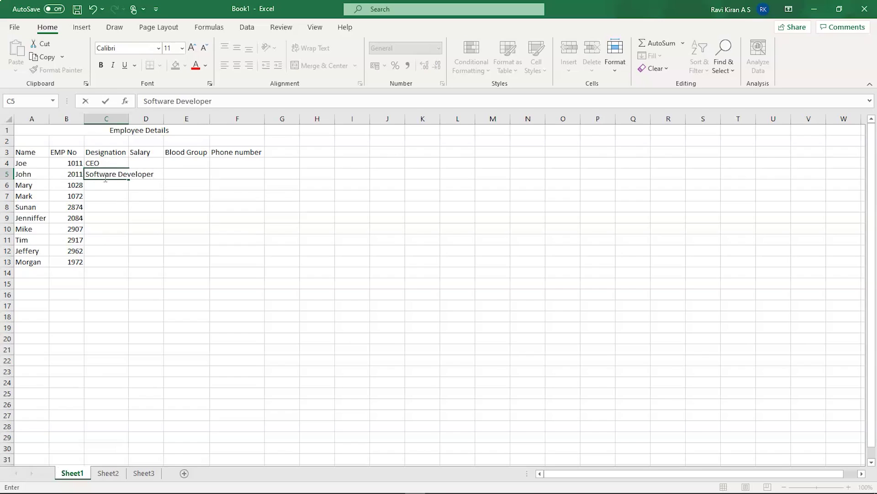
pyautogui.click(103, 186)
pyautogui.write('Tester')
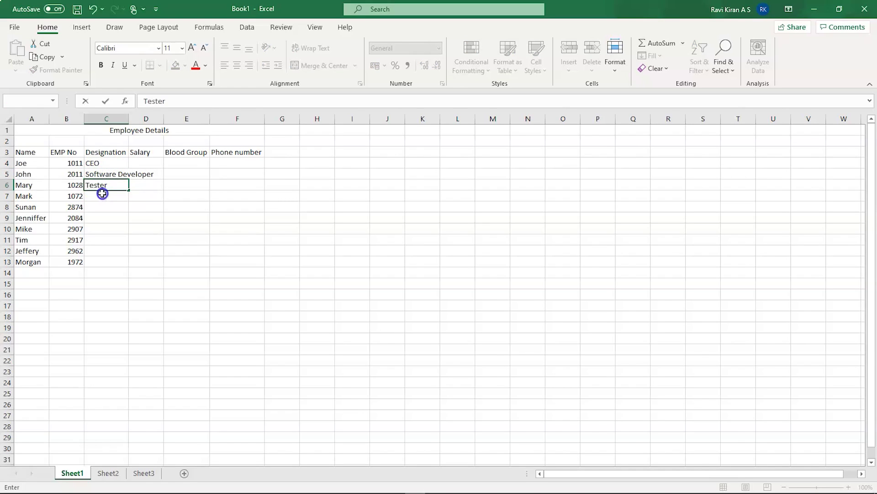
# - Enter Finance as the designation in cells C7 and C8
pyautogui.click(103, 194)
pyautogui.write('Fa')
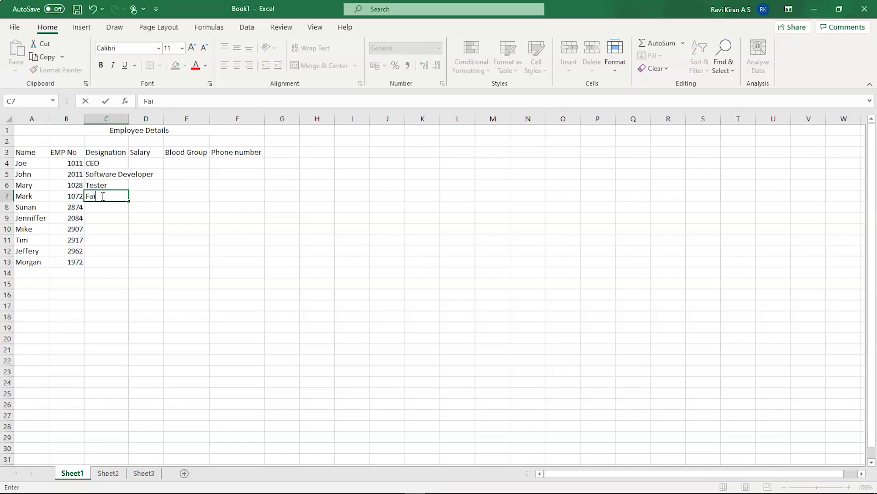
pyautogui.press('BackSpace')
pyautogui.write('inance')
pyautogui.moveTo(97, 210); pyautogui.dragTo(98, 215)
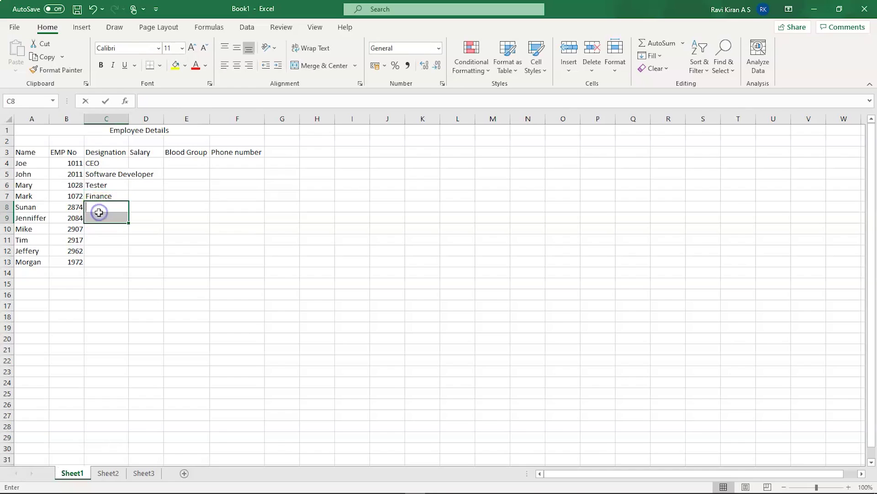
pyautogui.write('Finance')
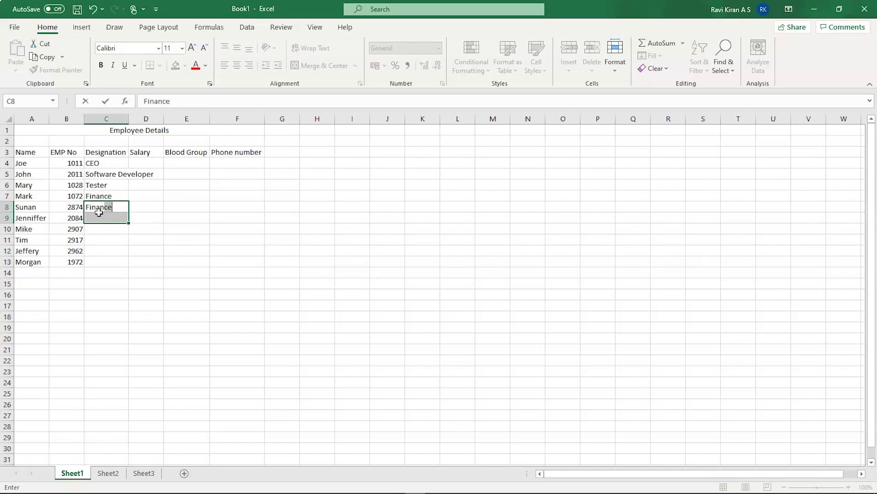
# - Enter Tester as the designation in cell C9
pyautogui.click(98, 229)
pyautogui.click(99, 219)
pyautogui.write('T')
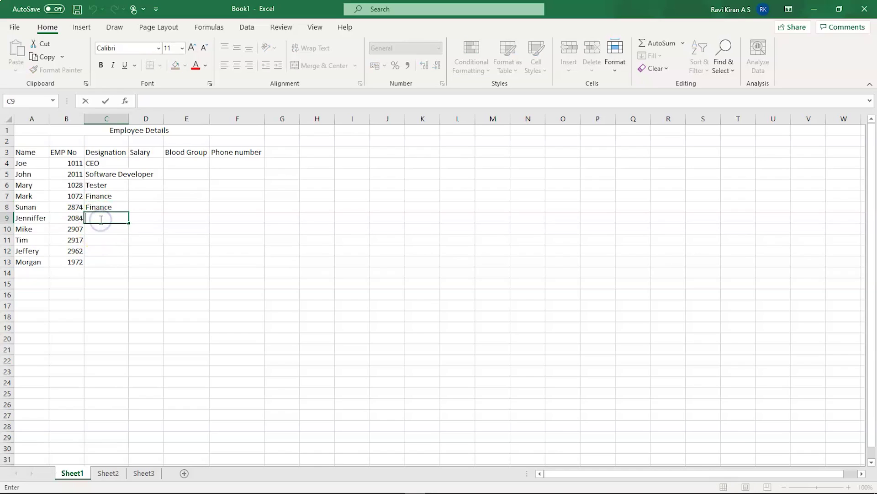
pyautogui.write('esting')
pyautogui.click(100, 226)
pyautogui.press('BackSpace')
pyautogui.press('BackSpace')
pyautogui.write('er')
pyautogui.press('BackSpace')
pyautogui.press('BackSpace')
pyautogui.press('BackSpace')
pyautogui.write('er')
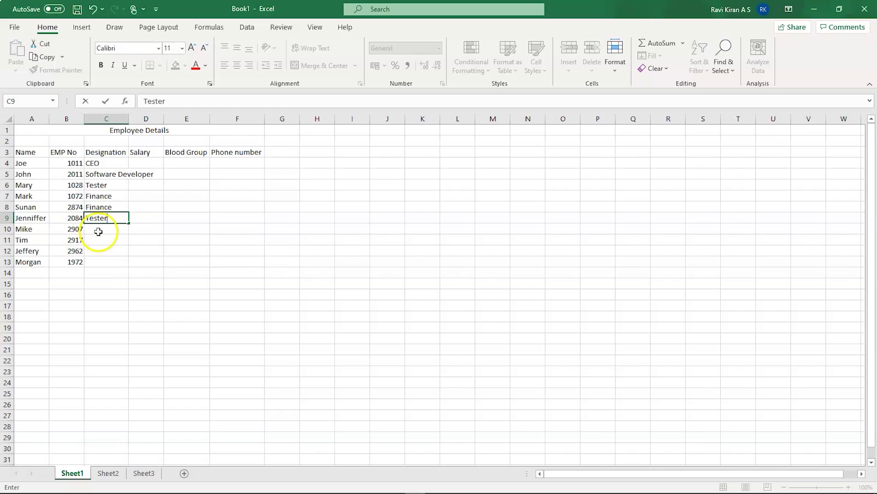
# - Enter Marketing as the designation in cells C10 and C11
pyautogui.click(99, 231)
pyautogui.click(98, 231)
pyautogui.write('Mare')
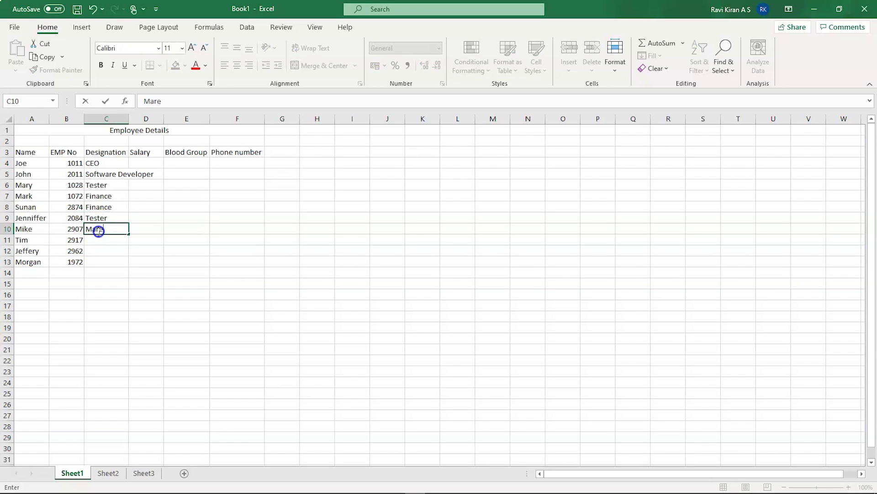
pyautogui.press('BackSpace')
pyautogui.write('keting')
pyautogui.click(98, 239)
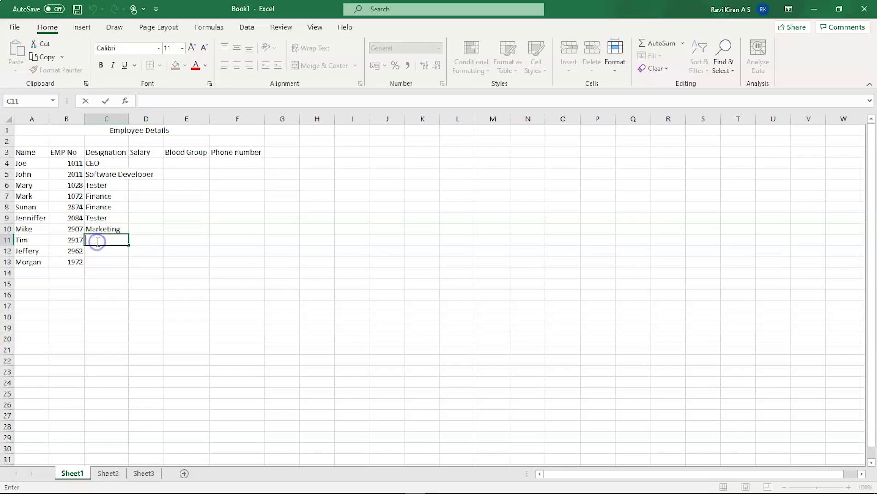
pyautogui.write('Mak')
pyautogui.press('BackSpace')
pyautogui.write('e')
pyautogui.press('BackSpace')
pyautogui.write('rketing')
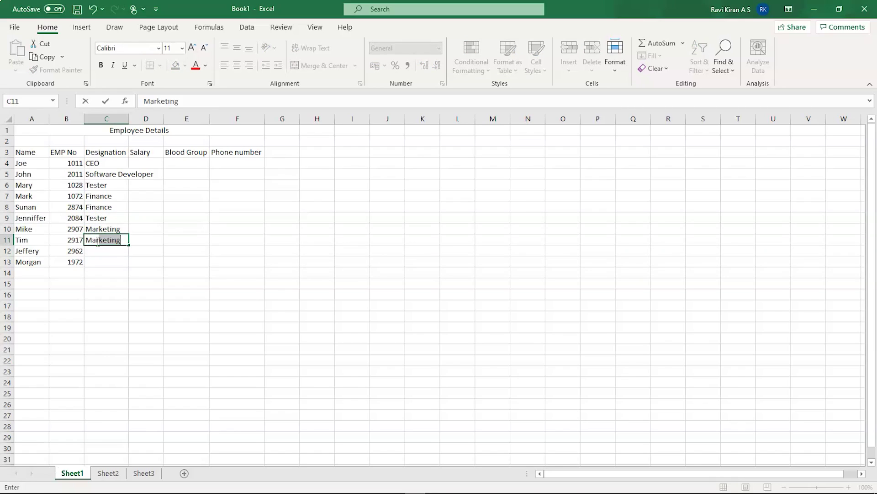
pyautogui.press('Tab')
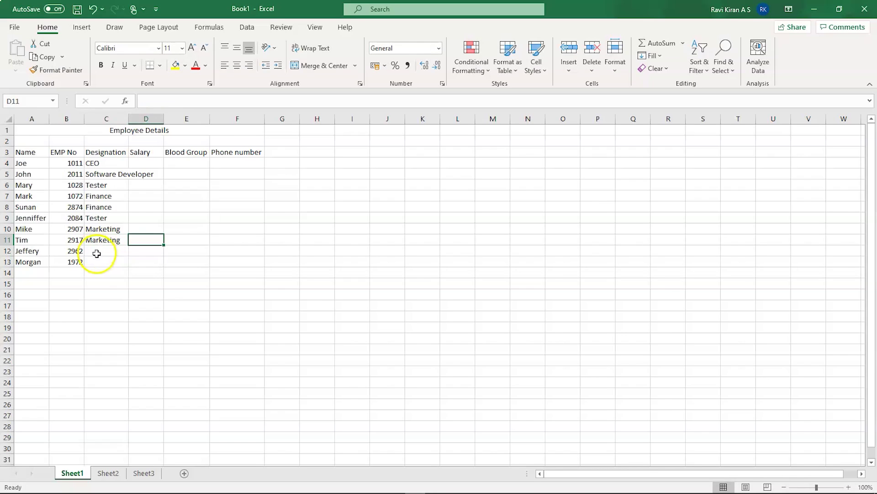
# - Enter Software Developer as the designation in cell C12
pyautogui.click(96, 253)
pyautogui.click(97, 255)
pyautogui.click(99, 248)
pyautogui.doubleClick(99, 248)
pyautogui.write('Software Developer')
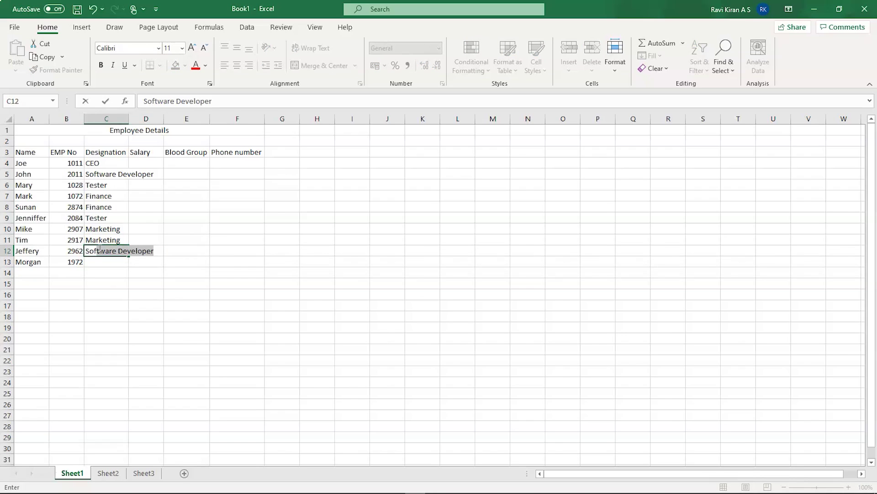
# - Enter Tester as the designation in cell C13 and auto-fit the width of column C to its contents
pyautogui.click(98, 262)
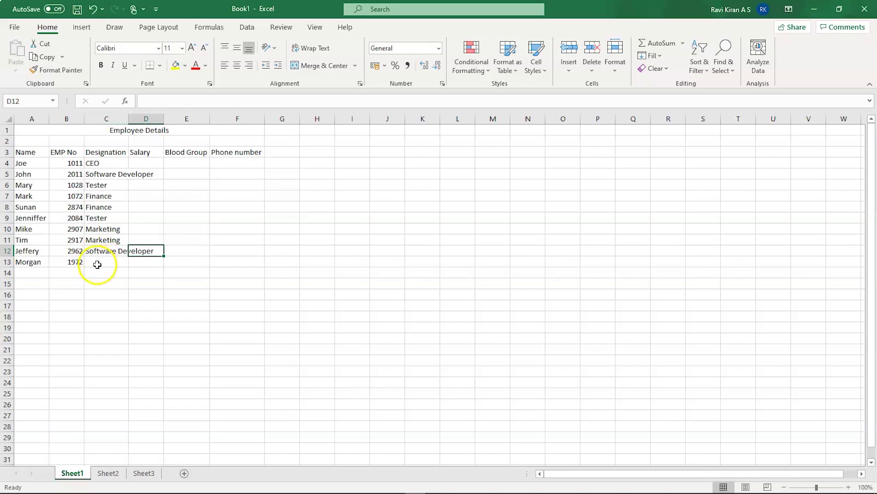
pyautogui.doubleClick(98, 259)
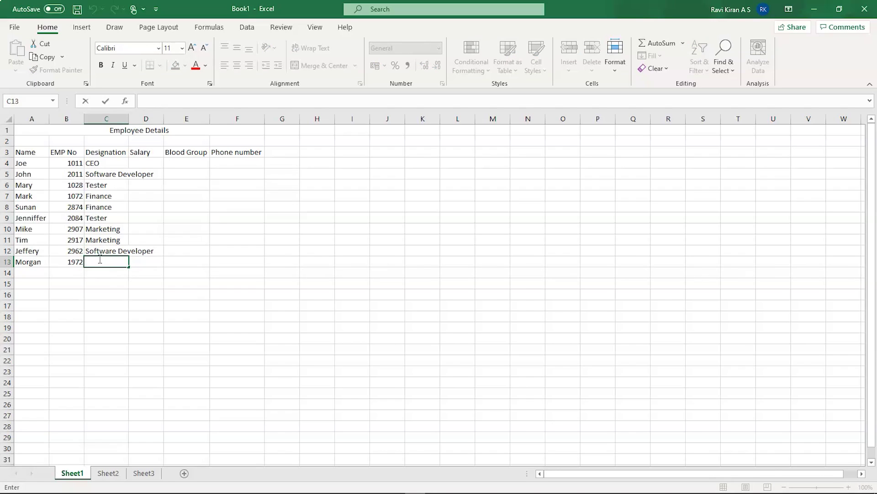
pyautogui.write('Tester')
pyautogui.press('Tab')
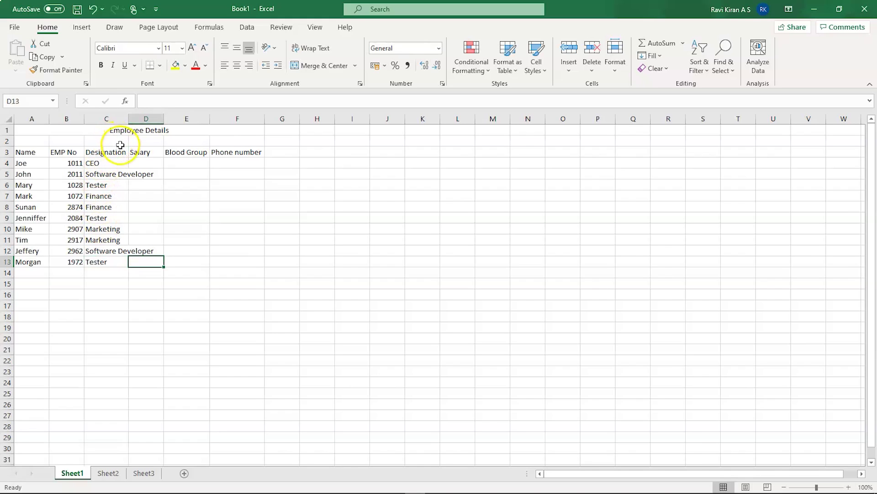
pyautogui.doubleClick(124, 118)
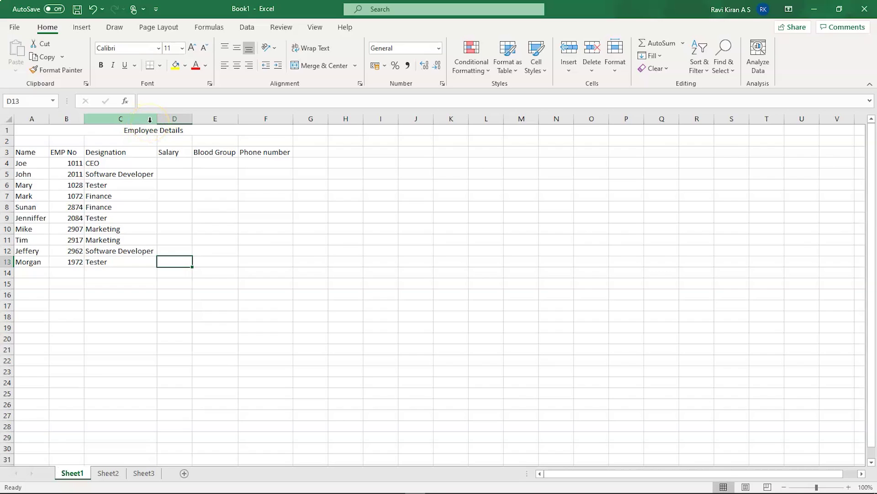
# - Enter the salaries 10000, 15000 and 19000 in cells D4, D5 and D6
pyautogui.doubleClick(178, 163)
pyautogui.write('10000')
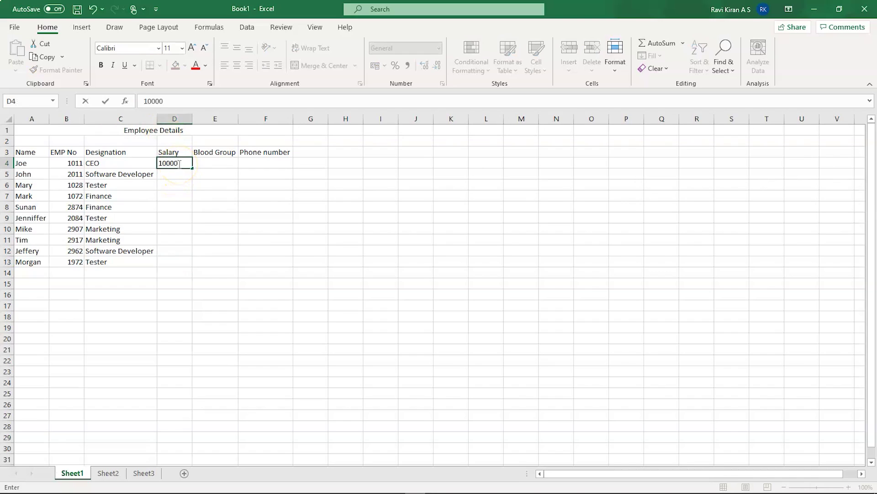
pyautogui.click(173, 176)
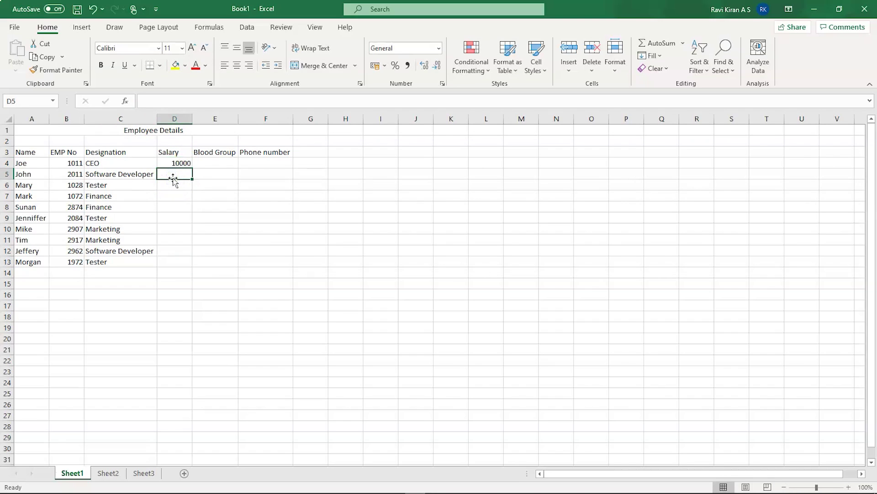
pyautogui.write('15000')
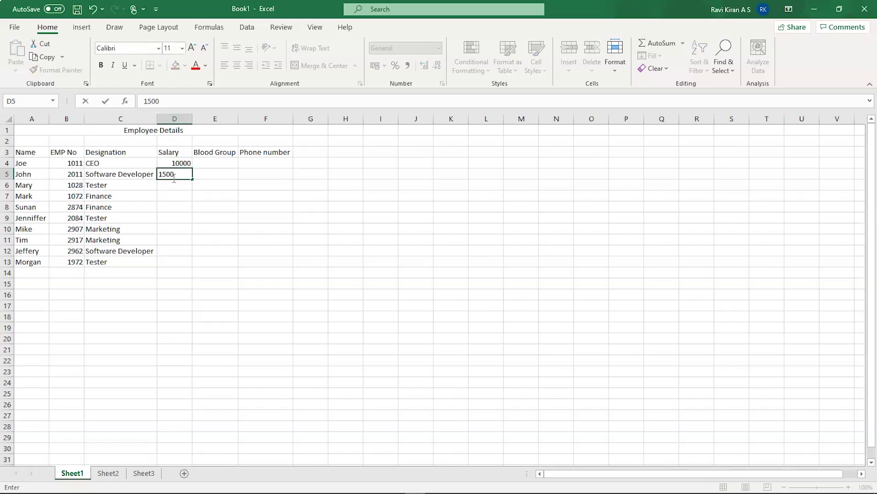
pyautogui.click(175, 181)
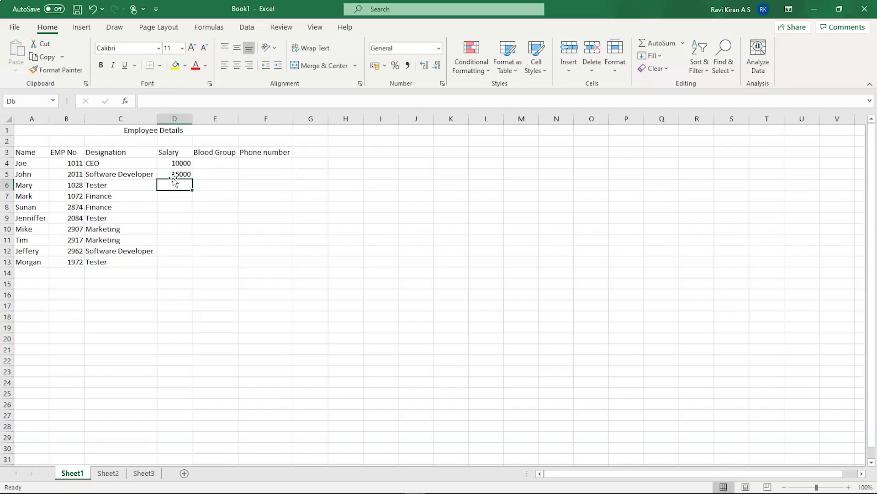
pyautogui.write('19000')
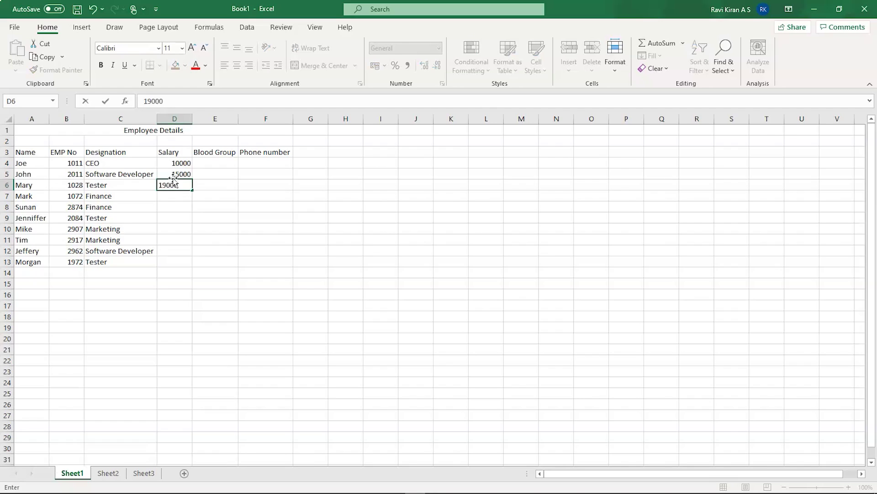
# - Correct the CEO's salary in cell D4 to 100000 and enter 20000 as the salary in cell D7
pyautogui.doubleClick(178, 163)
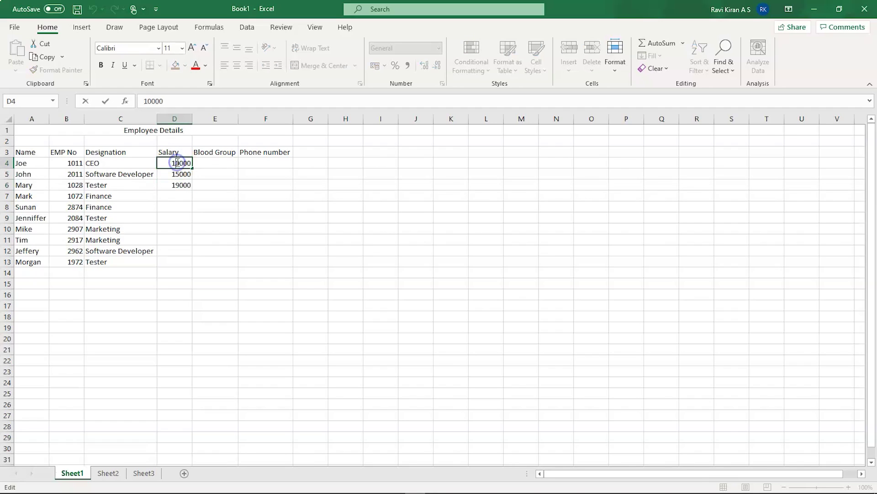
pyautogui.write('0')
pyautogui.click(177, 196)
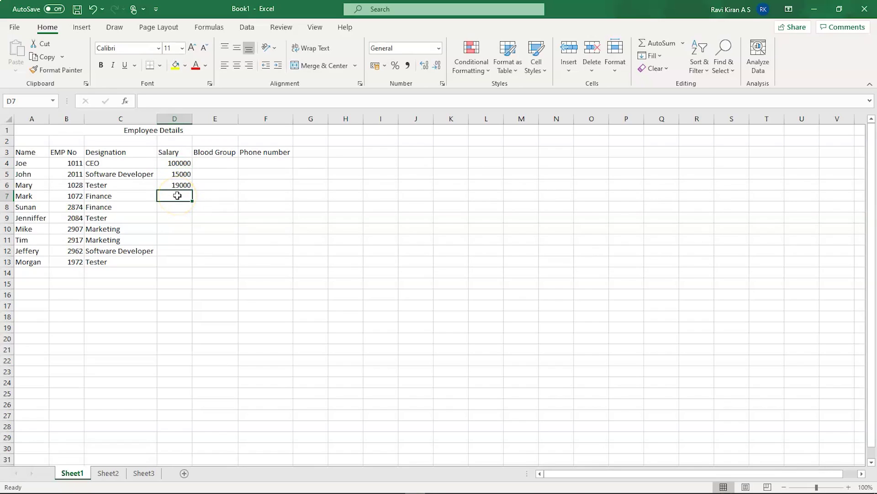
pyautogui.write('20000')
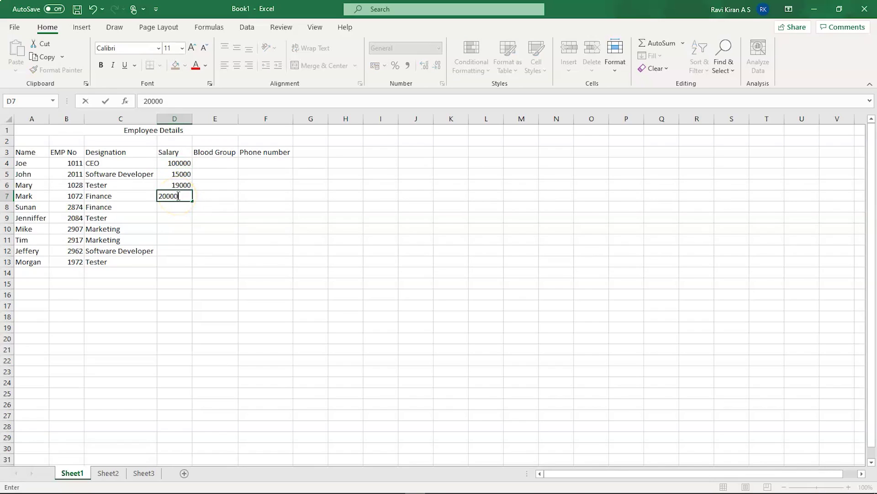
pyautogui.hotkey('ctrl', 'Return')
pyautogui.press('Return')
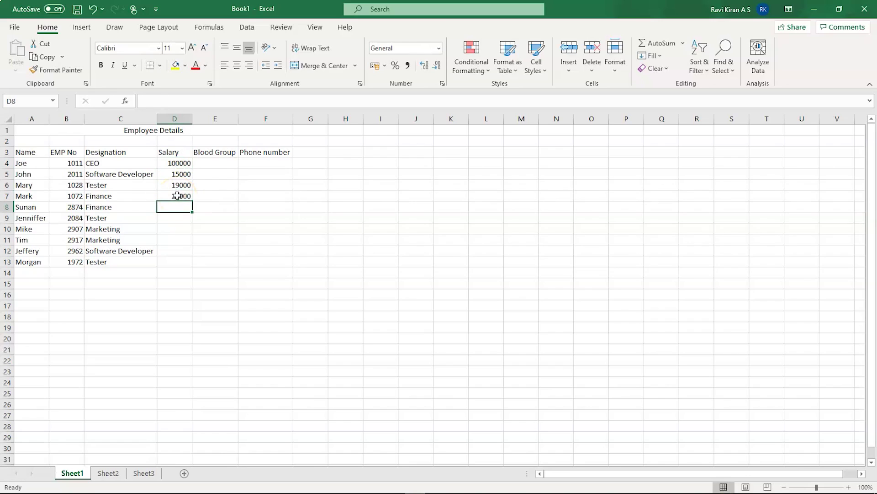
# - Enter the salaries 15000 in cell D8 and 29000 in cell D9
pyautogui.write('15000')
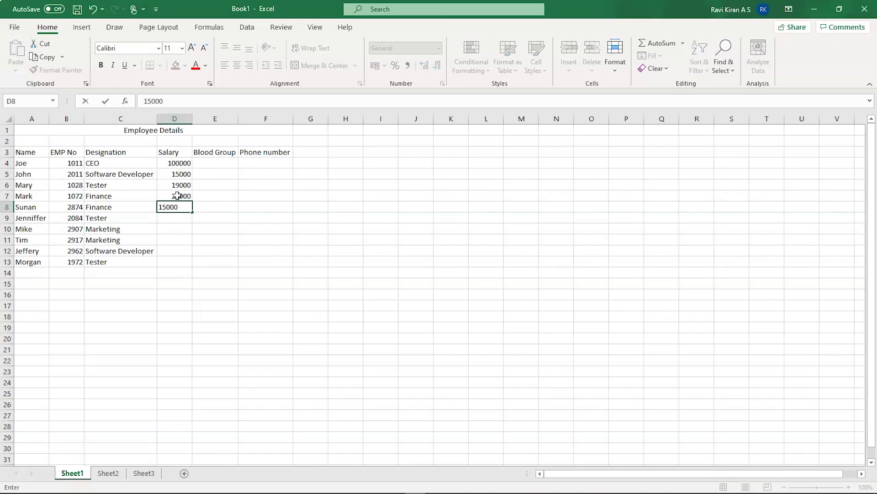
pyautogui.press('Return')
pyautogui.write('29000')
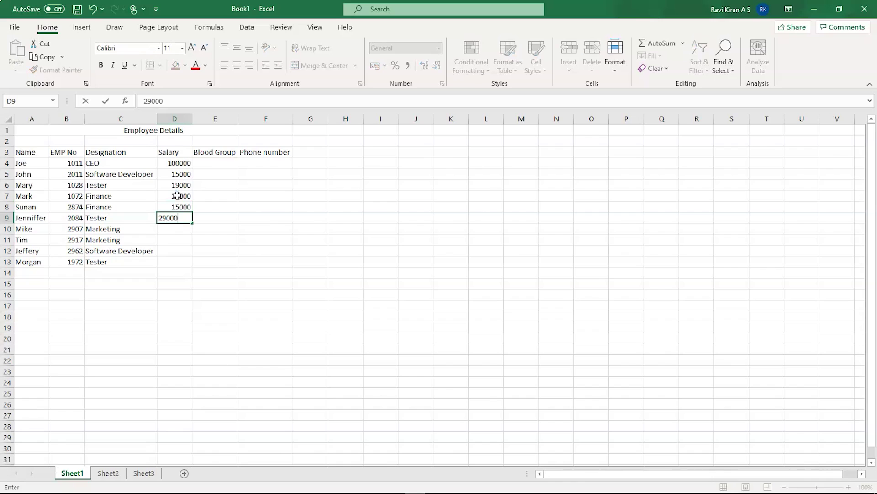
pyautogui.press('Return')
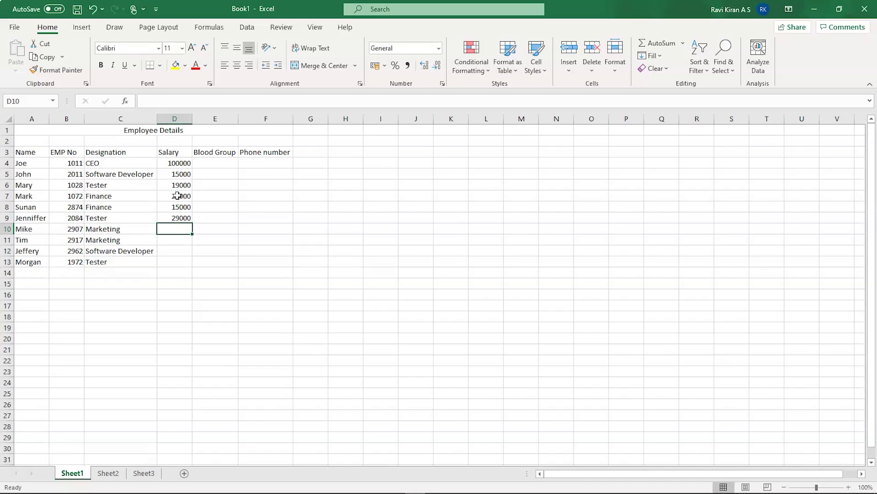
# - Enter the salaries 19000, 12000, 10000 and 29000 in cells D10 to D13
pyautogui.write('19000')
pyautogui.press('Return')
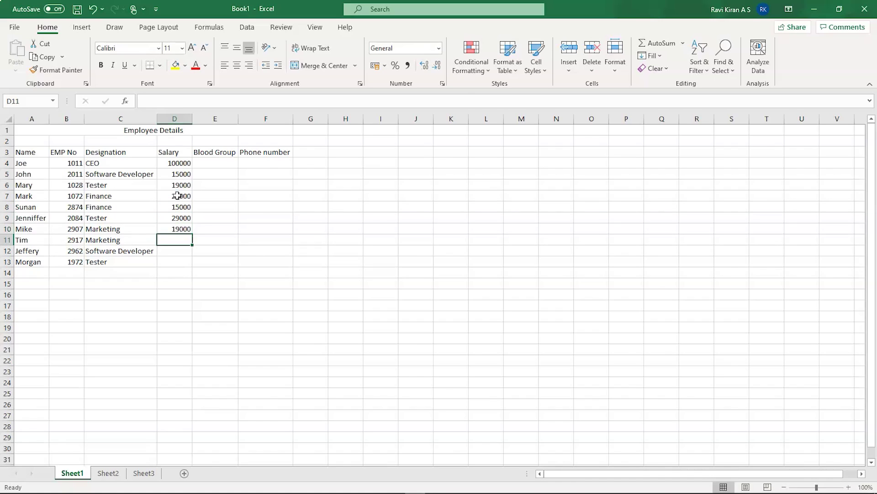
pyautogui.write('12000')
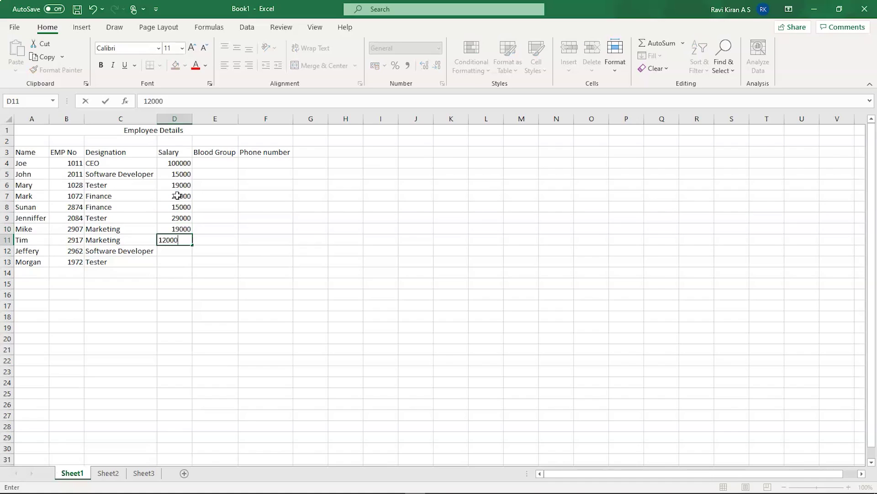
pyautogui.press('Return')
pyautogui.write('100')
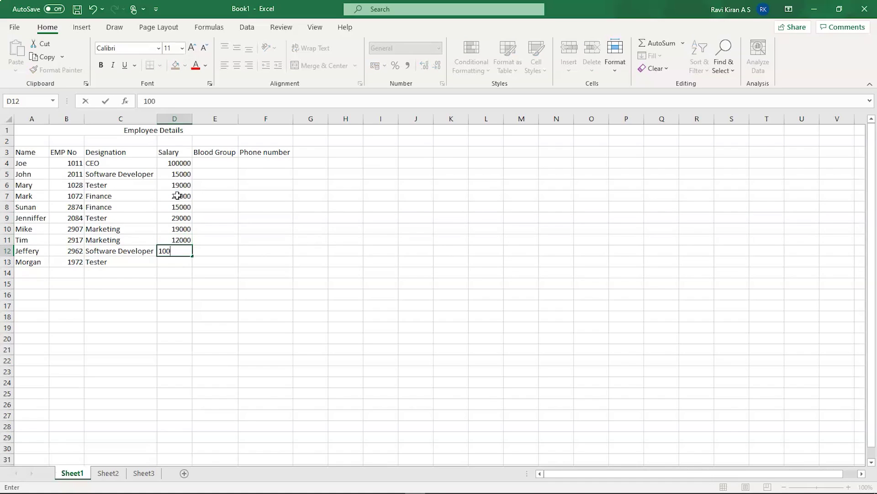
pyautogui.write('00')
pyautogui.press('Return')
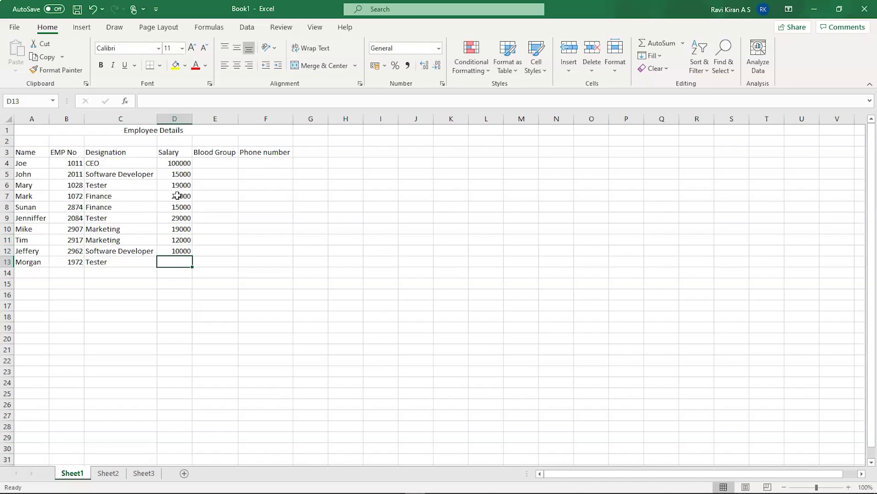
pyautogui.write('29000')
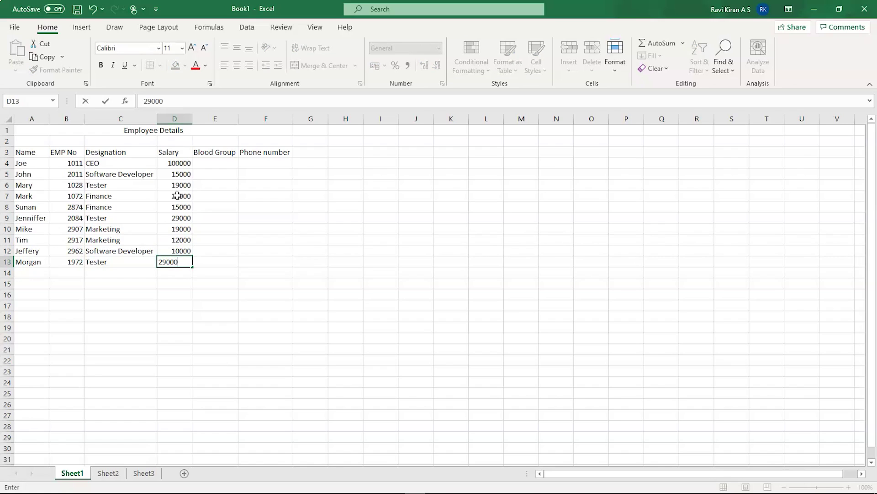
# - Enter the blood groups O+ve in cell E4 and B+ve in cell E5
pyautogui.click(210, 164)
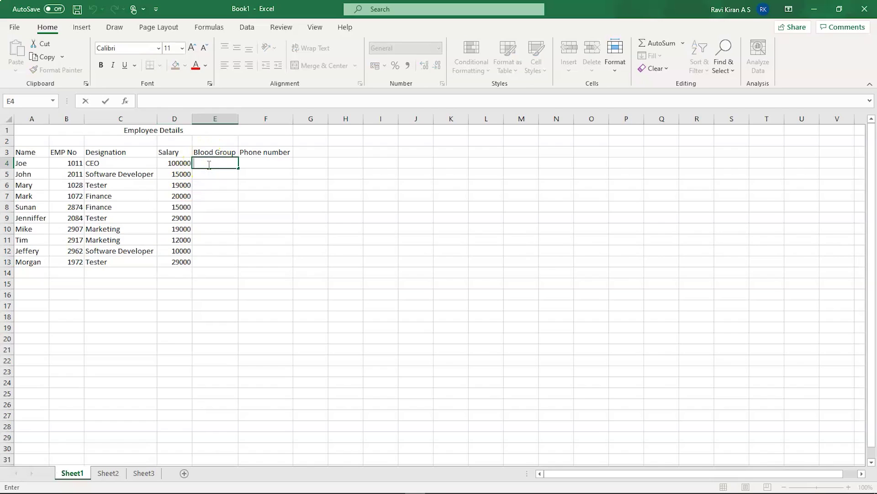
pyautogui.write('O+ve')
pyautogui.press('Return')
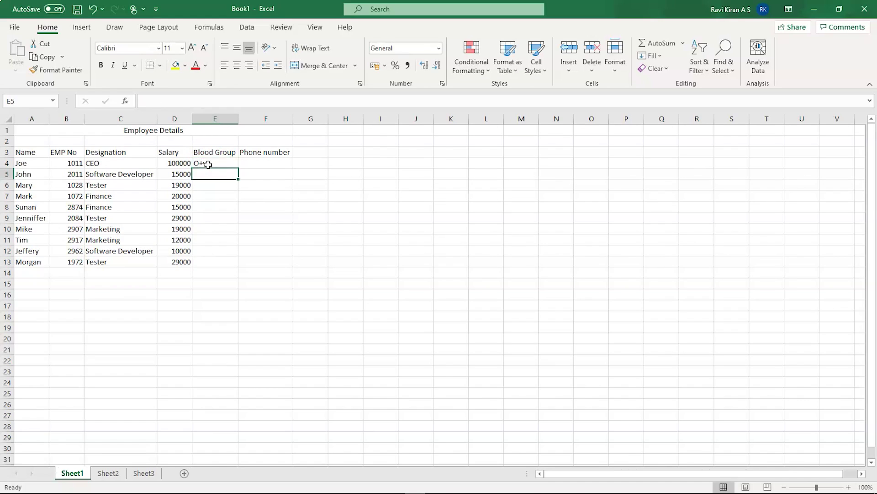
pyautogui.write('B+ve')
pyautogui.press('Return')
# - Enter the blood groups A-ve in cell E6 and AB+ve in cell E7
pyautogui.write('A_')
pyautogui.press('BackSpace')
pyautogui.write('-V')
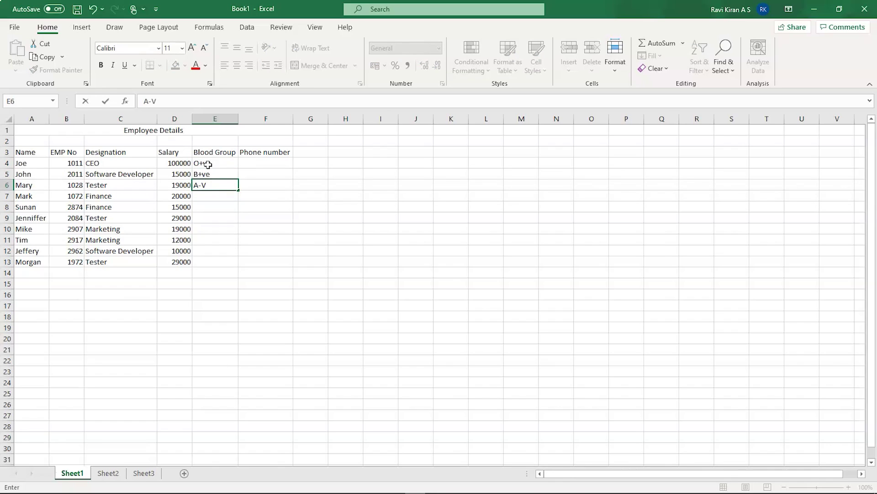
pyautogui.press('BackSpace')
pyautogui.write('ve')
pyautogui.press('Return')
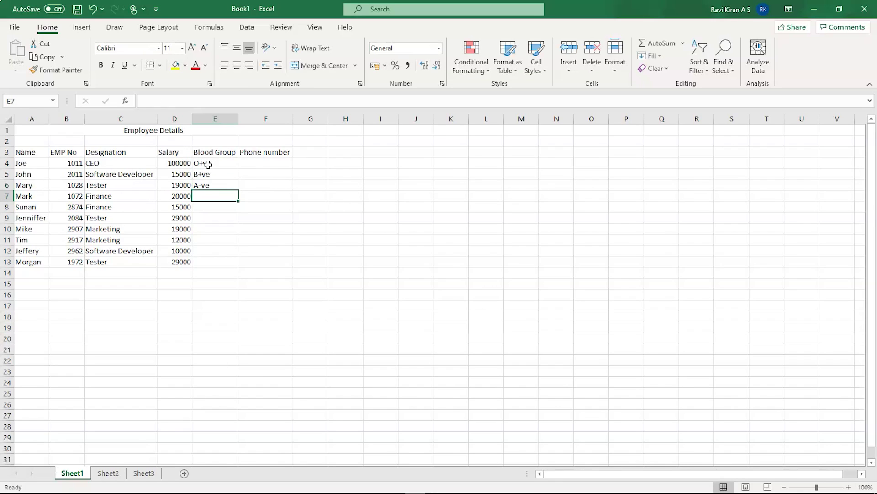
pyautogui.write('AB+')
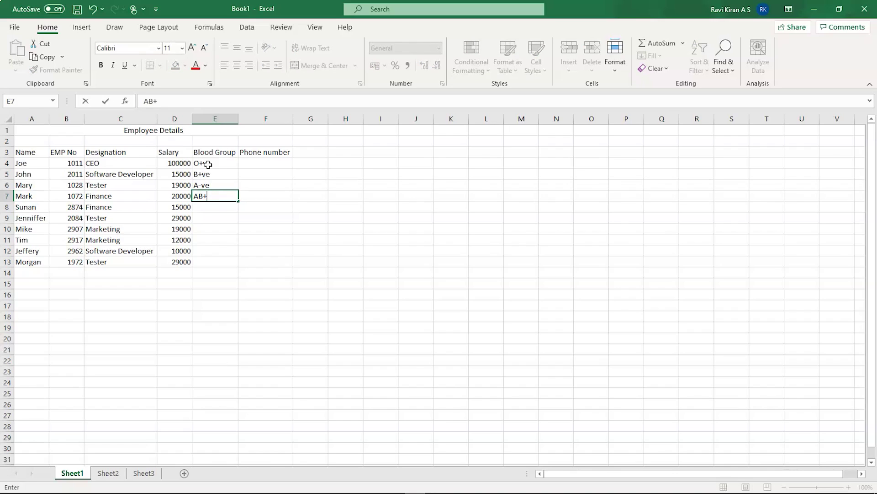
pyautogui.write('ve')
pyautogui.press('Return')
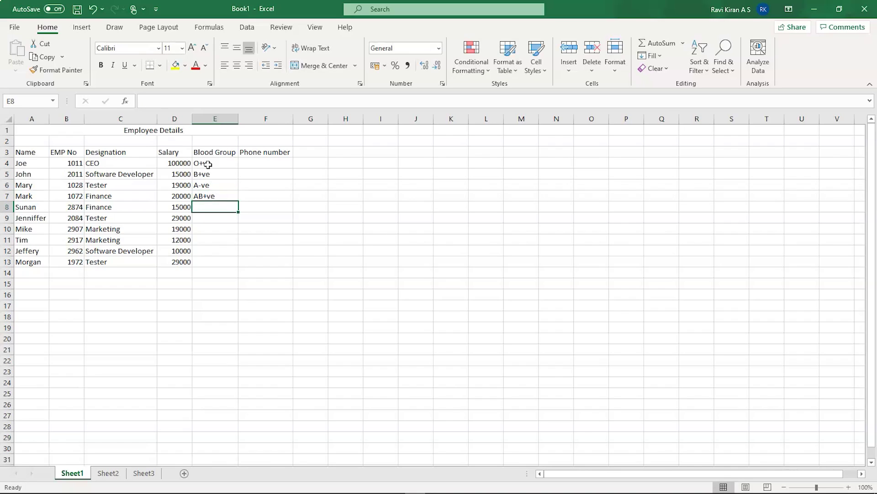
# - Enter the blood groups A-ve in cell E8 and B+ve in cell E9
pyautogui.write('A-ve')
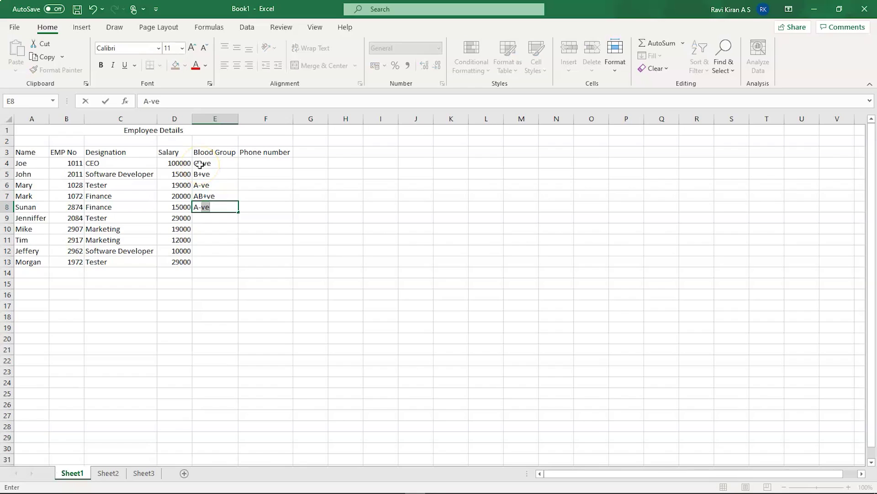
pyautogui.press('Tab')
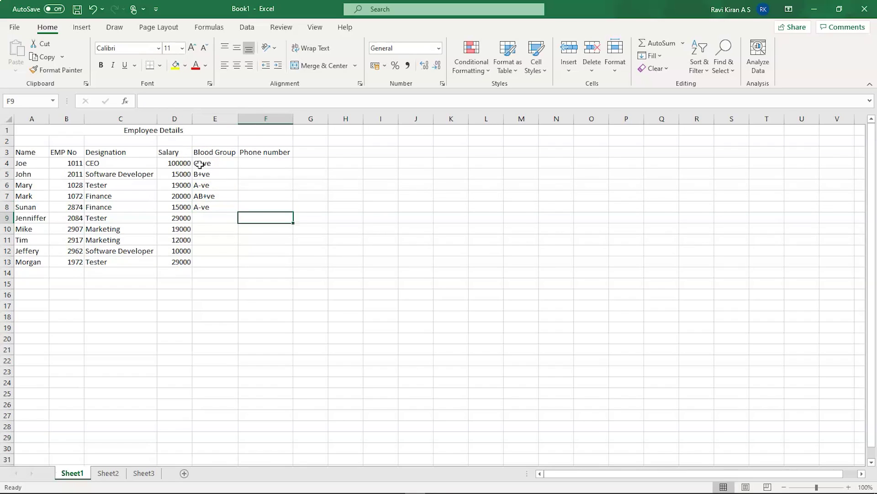
pyautogui.press('Return')
pyautogui.write('B+ve')
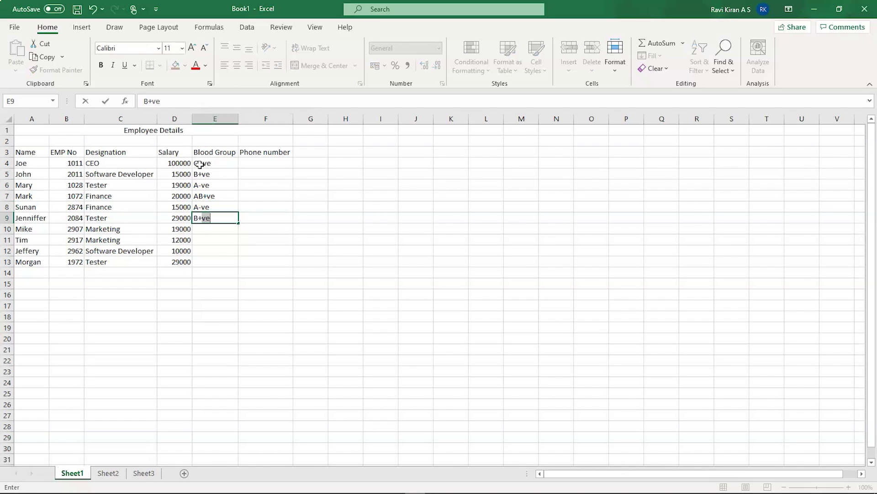
pyautogui.press('Tab')
pyautogui.press('Return')
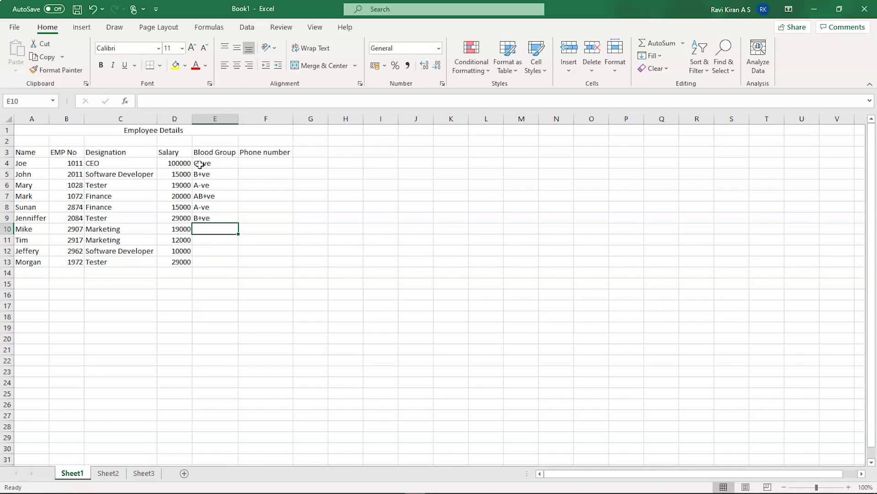
# - Enter the blood groups AB+ve, AB-ve, O-ve and O+ve in cells E10 to E13
pyautogui.write('AB+ve')
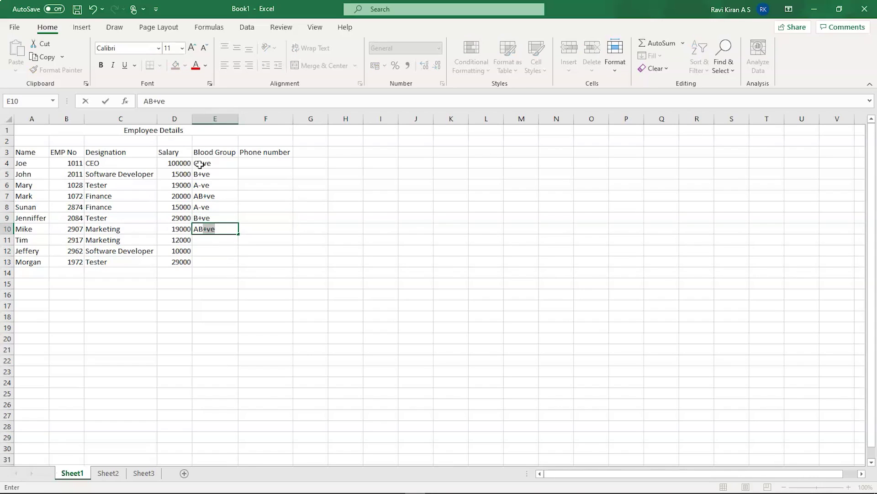
pyautogui.press('Return')
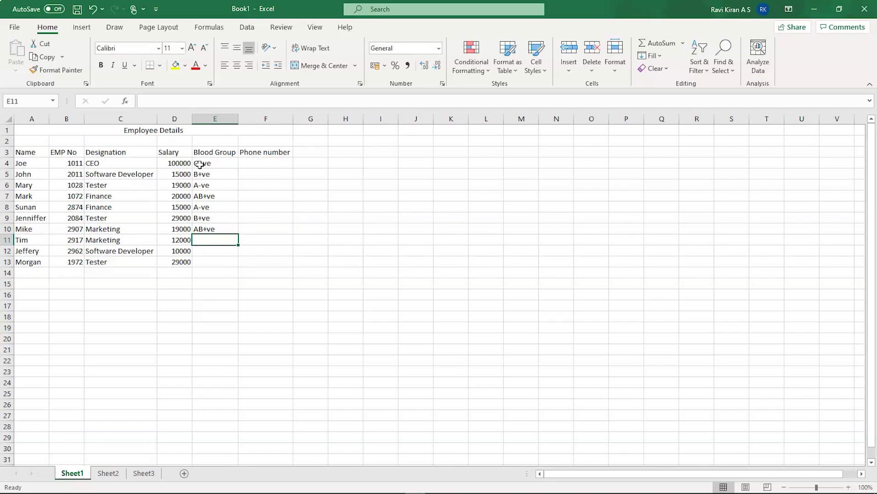
pyautogui.write('AB-ve')
pyautogui.press('Return')
pyautogui.write('O-ve')
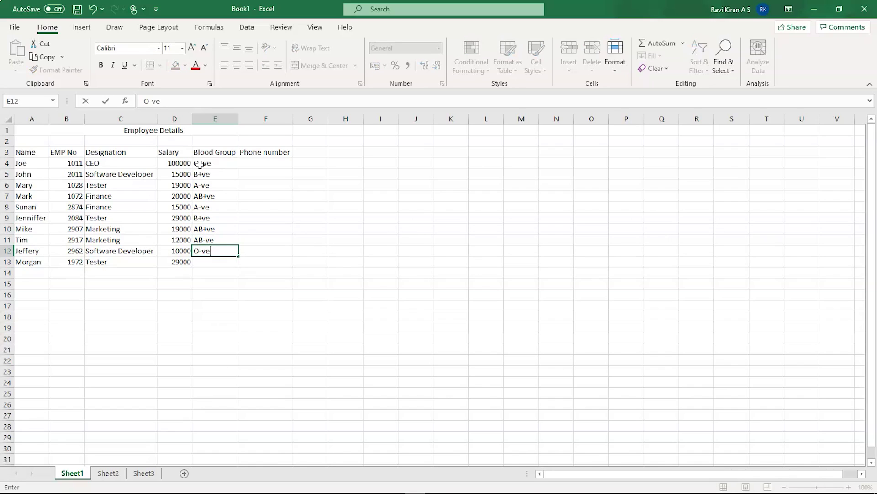
pyautogui.press('Return')
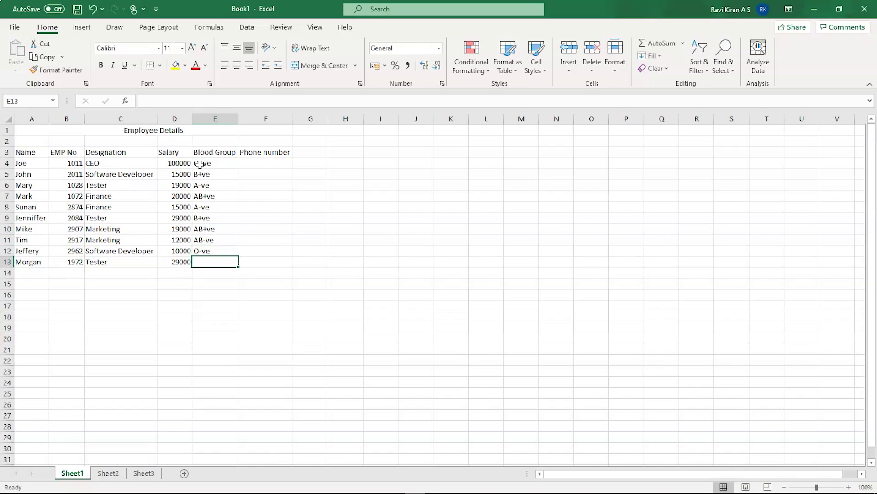
pyautogui.write('O+ve')
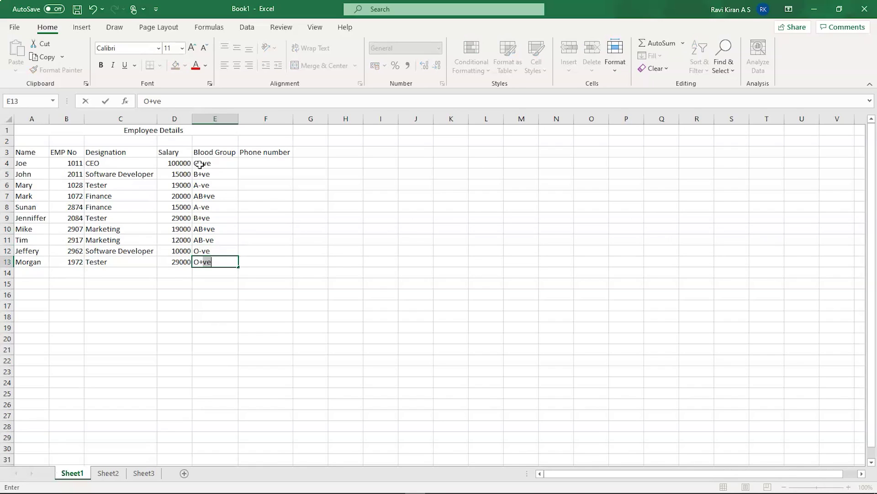
pyautogui.press('Tab')
# - Enter the first two employees' phone numbers in cells F4 and F5
pyautogui.press('Up')
pyautogui.press('Up')
pyautogui.press('Up')
pyautogui.press('Up')
pyautogui.press('Up')
pyautogui.press('Up')
pyautogui.press('Up')
pyautogui.press('Up')
pyautogui.press('Up')
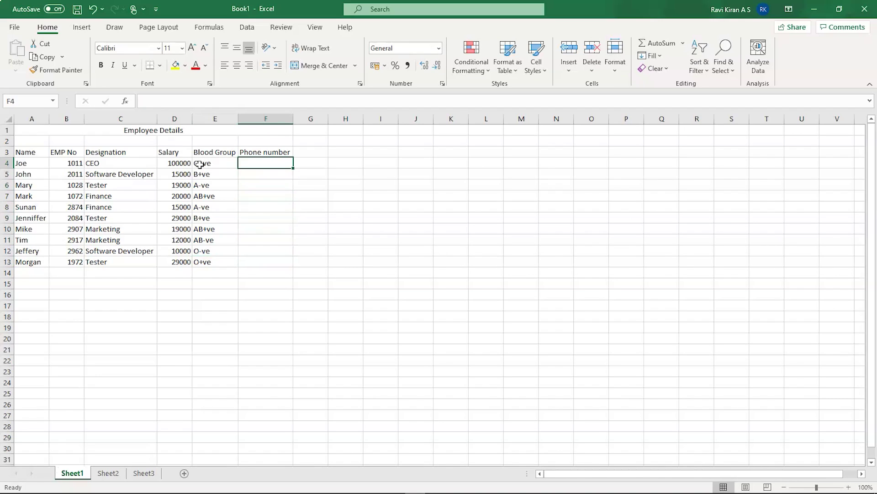
pyautogui.write('289749782')
pyautogui.press('Return')
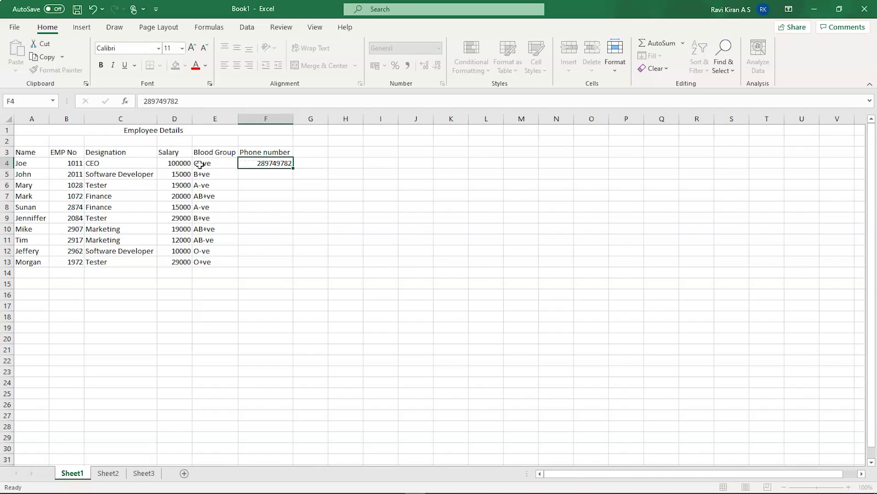
pyautogui.write('382741987')
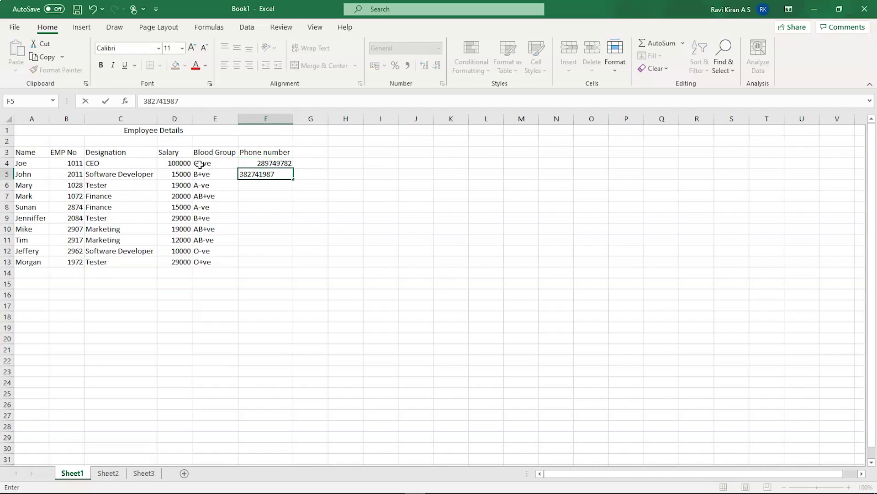
pyautogui.press('Return')
# - Enter a nine-digit phone number for the third employee in cell F6
pyautogui.write('73461929')
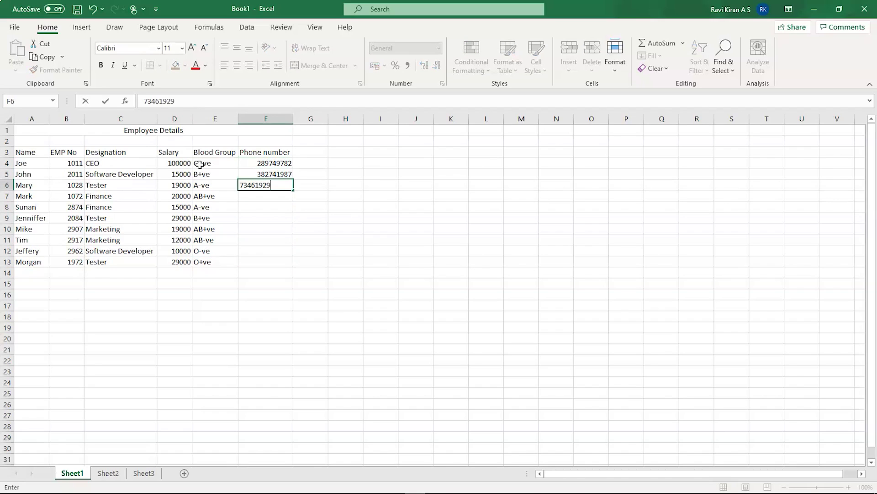
pyautogui.press('Return')
pyautogui.press('Up')
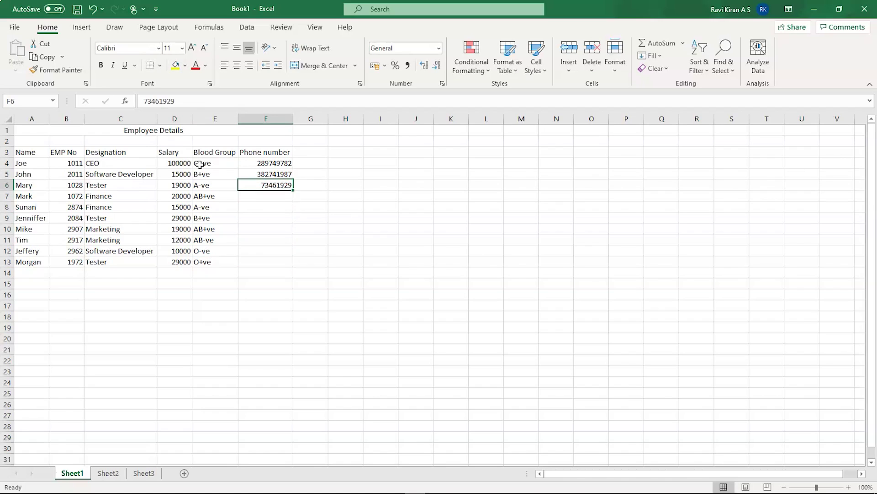
pyautogui.write('22222')
pyautogui.press('BackSpace')
pyautogui.press('BackSpace')
pyautogui.press('BackSpace')
pyautogui.write('2147868')
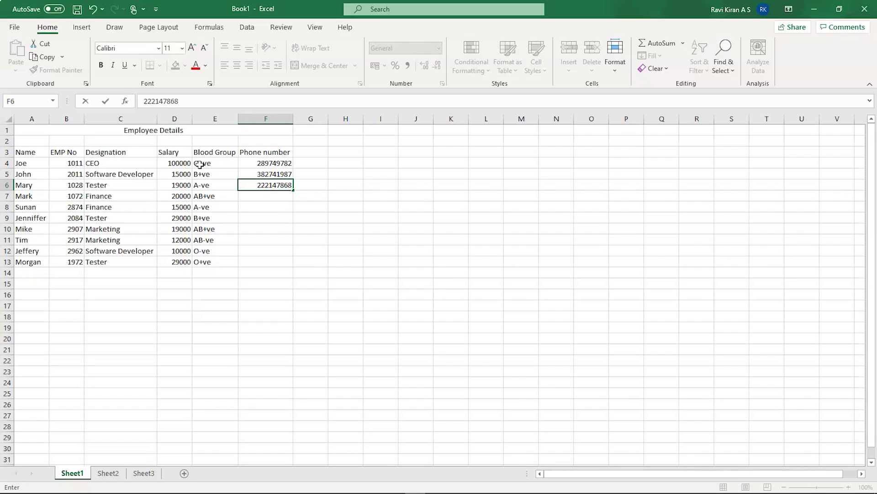
pyautogui.press('Return')
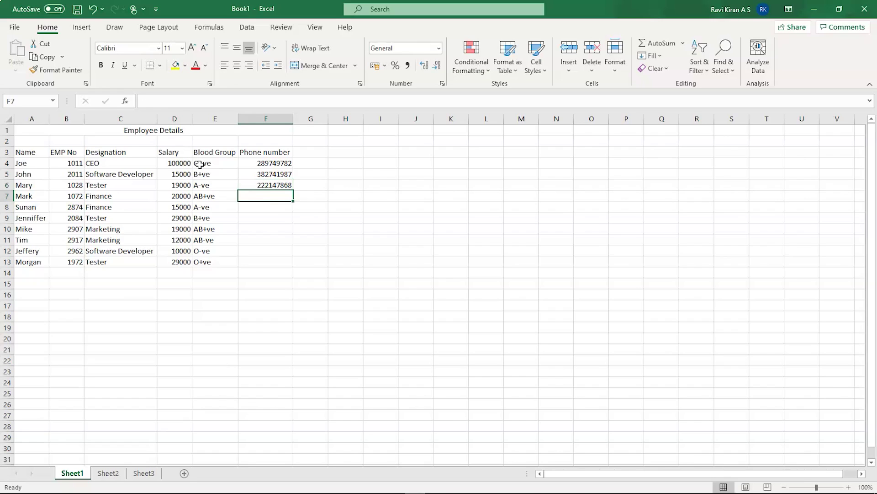
# - Enter the phone numbers of the fourth and fifth employees in cells F7 and F8
pyautogui.write('656398101')
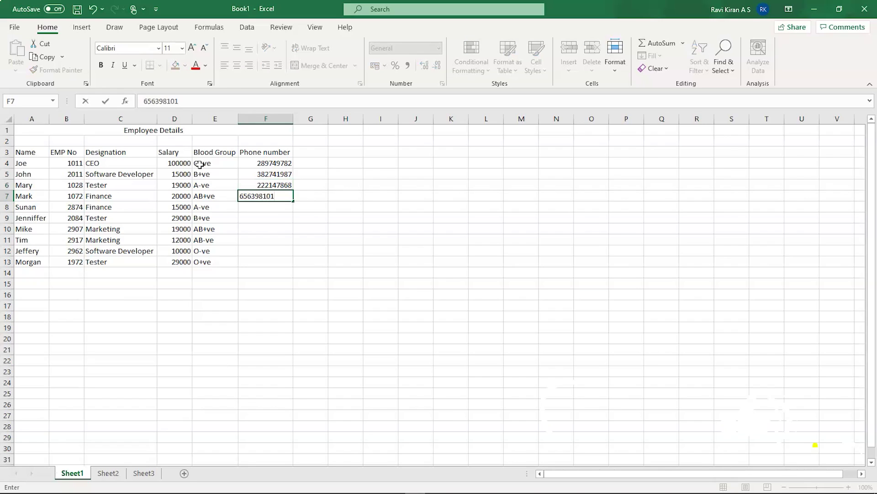
pyautogui.press('Return')
pyautogui.write('64192719')
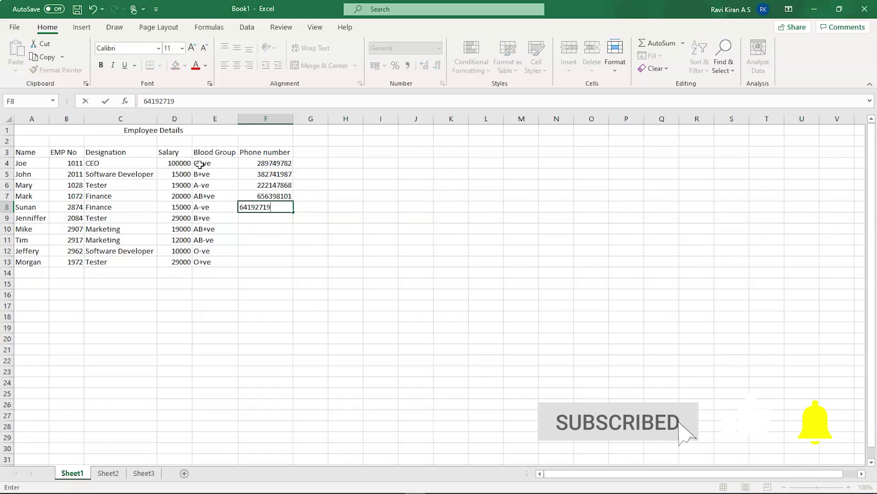
pyautogui.press('Return')
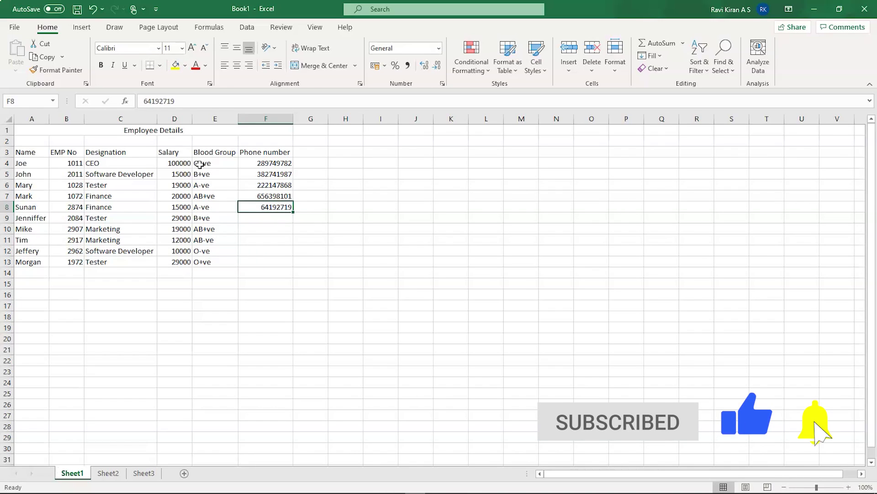
# - Add the missing leading digit to the phone number in cell F8
pyautogui.press('Up')
pyautogui.press('Left')
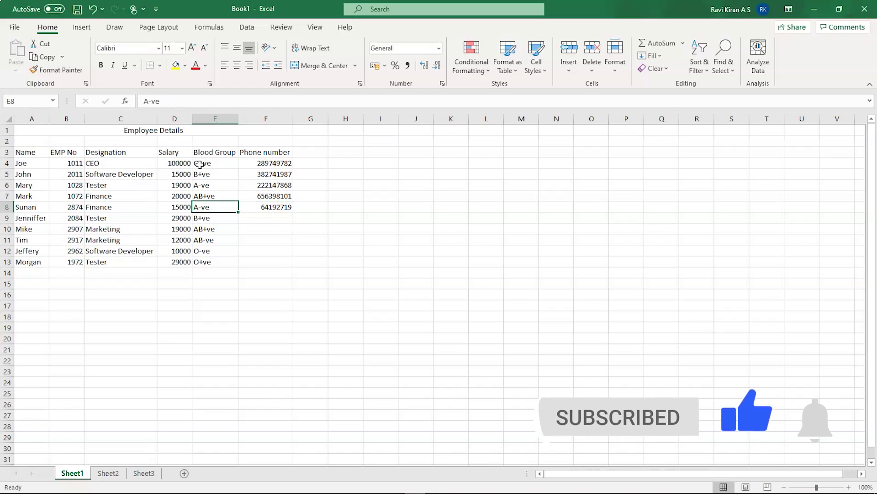
pyautogui.press('Right')
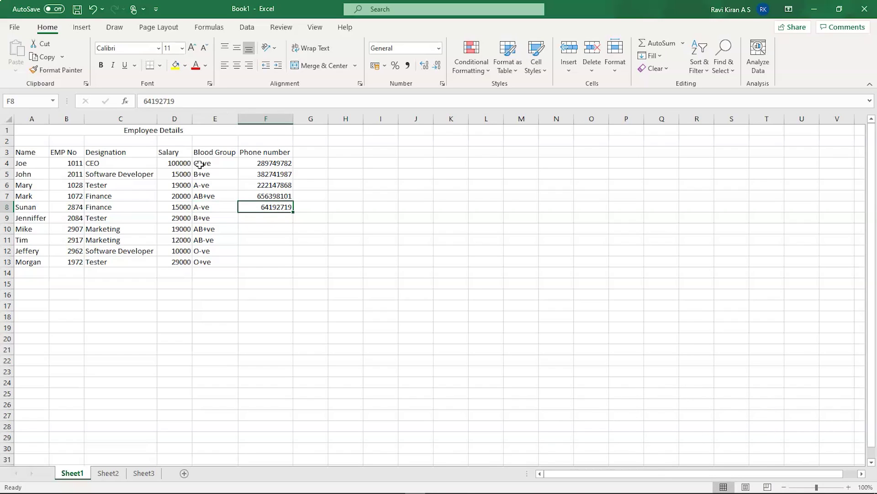
pyautogui.doubleClick(255, 209)
pyautogui.write('1')
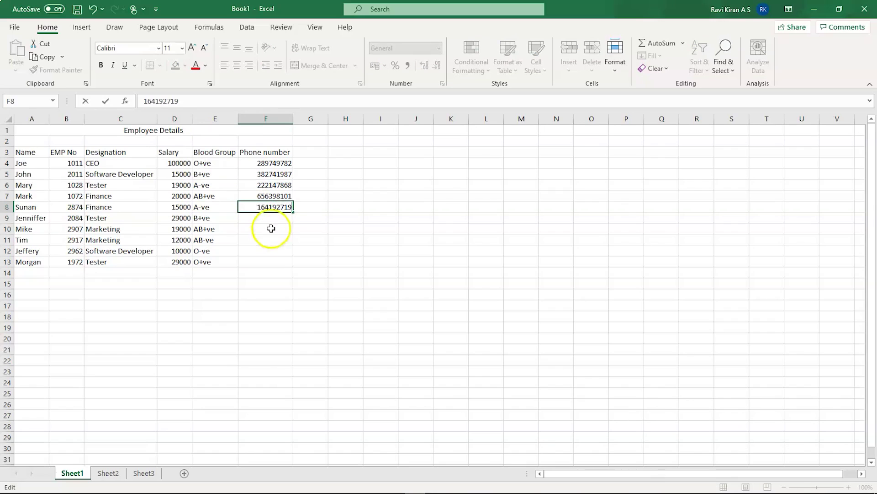
# - Enter the sixth employee's phone number in cell F9
pyautogui.click(273, 222)
pyautogui.write('688578990')
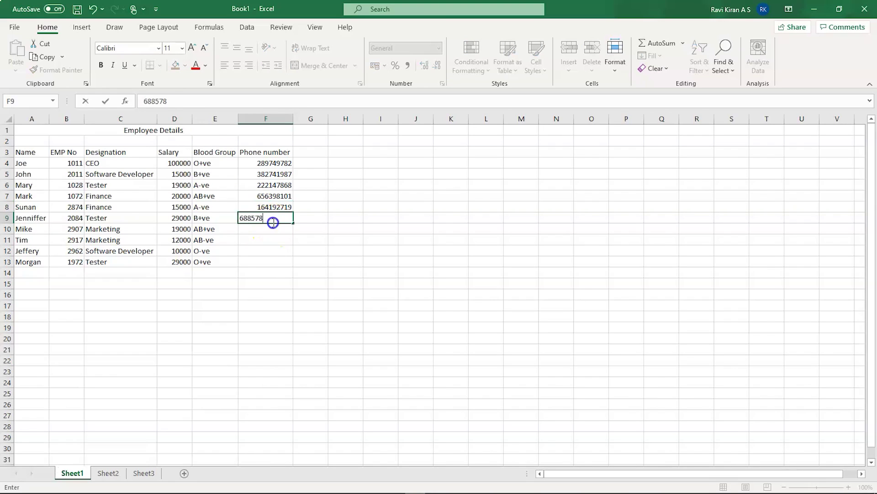
pyautogui.click(273, 224)
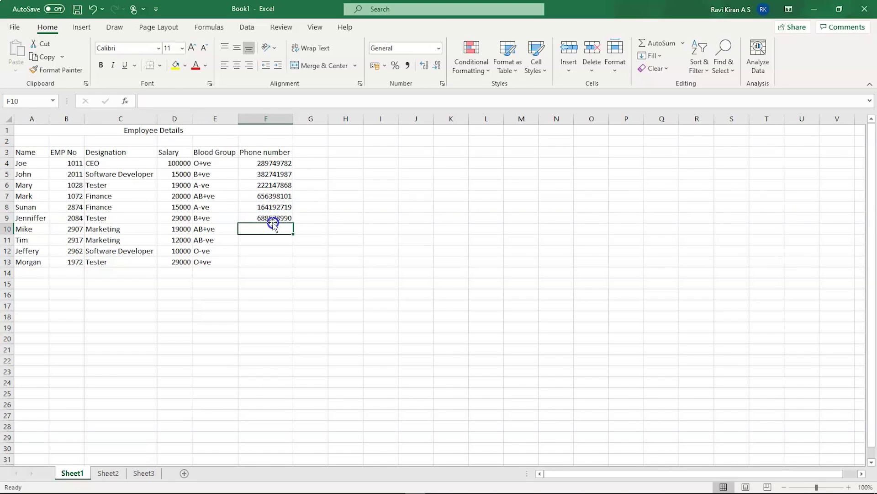
# - Enter nine-digit phone numbers for the last four employees in cells F10 through F13
pyautogui.write('157378911')
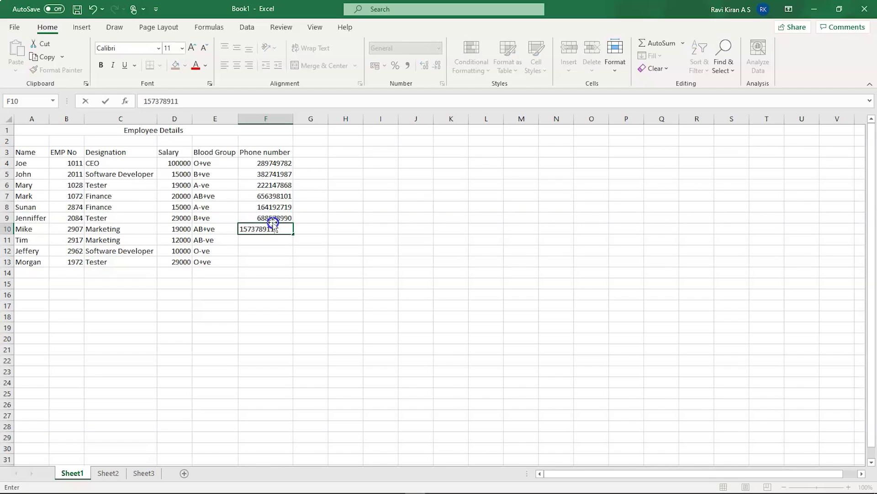
pyautogui.press('Return')
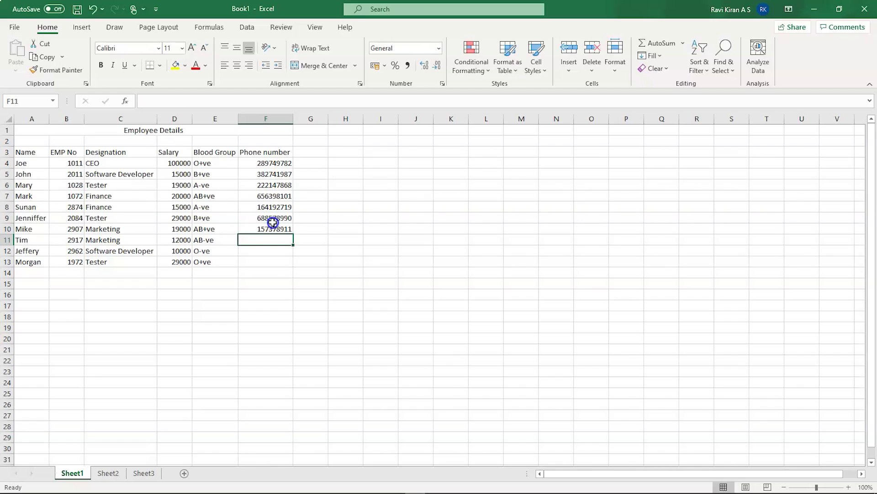
pyautogui.write('538975791')
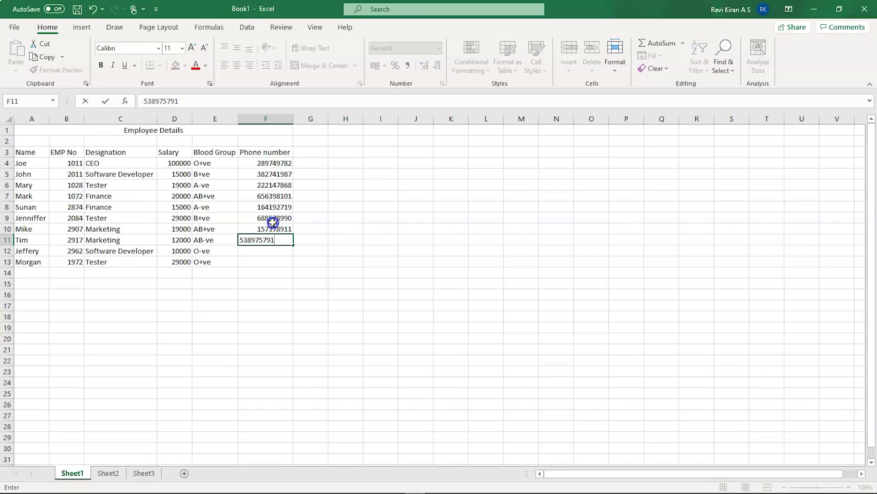
pyautogui.press('Return')
pyautogui.write('745932616')
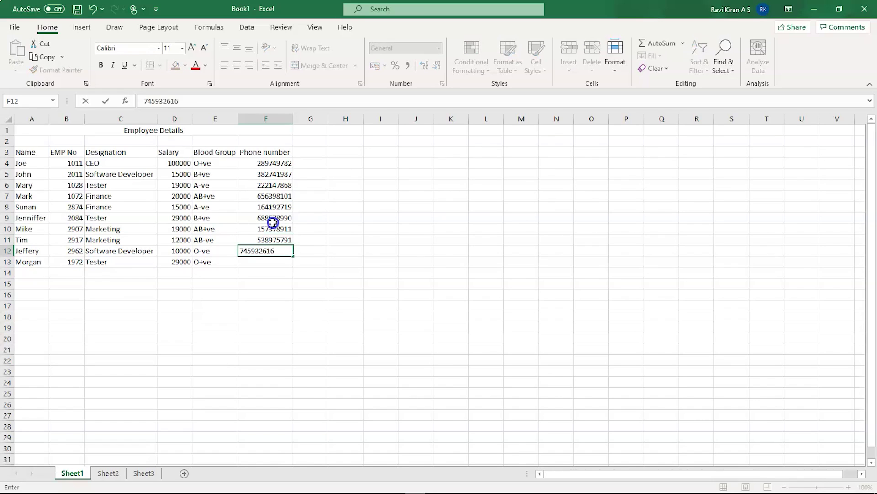
pyautogui.press('Return')
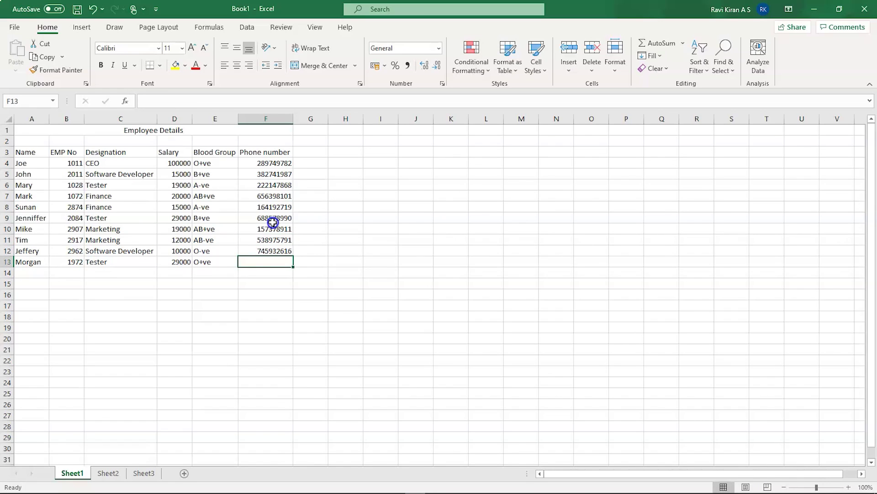
pyautogui.write('274729436')
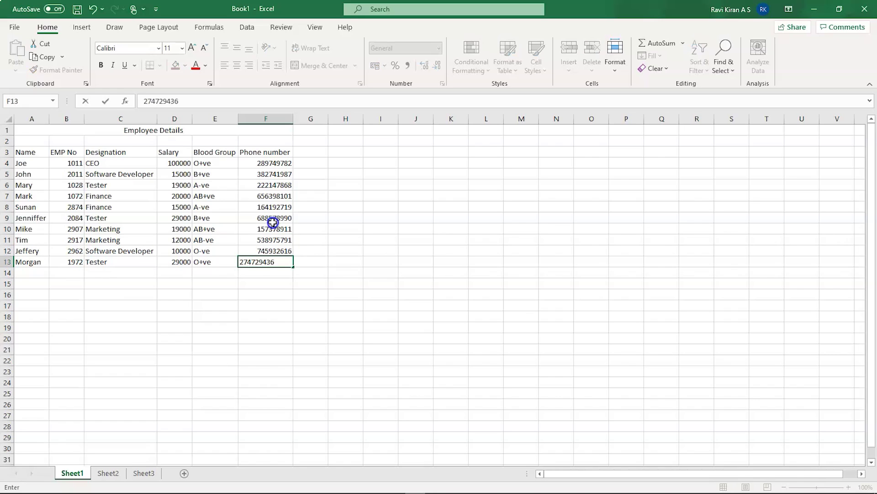
pyautogui.press('Return')
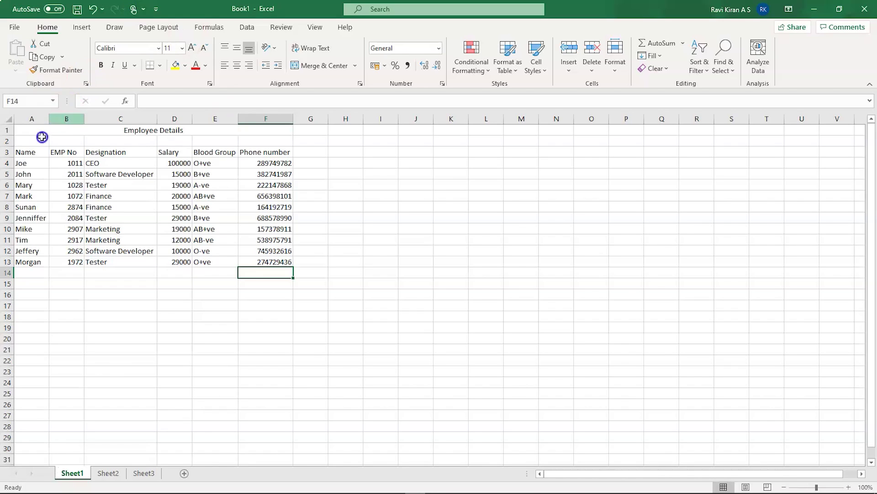
# - Insert a blank column before the Name column of the employee table
pyautogui.click(18, 120)
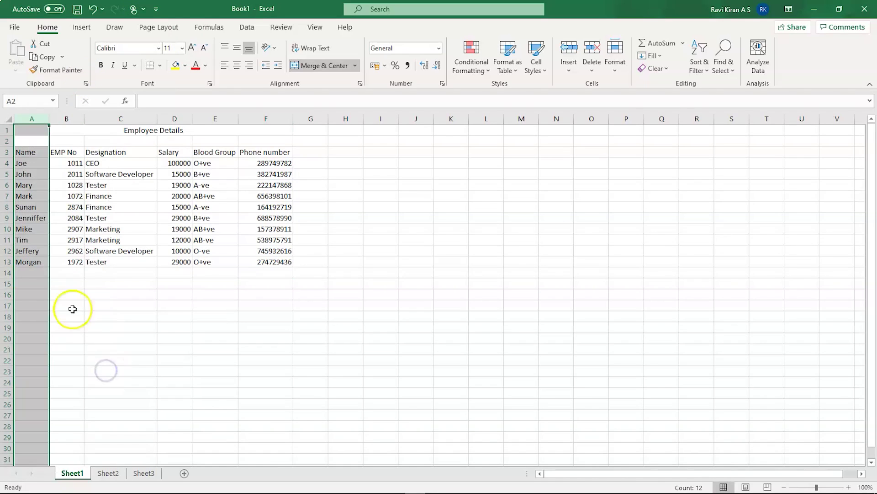
pyautogui.rightClick(34, 117)
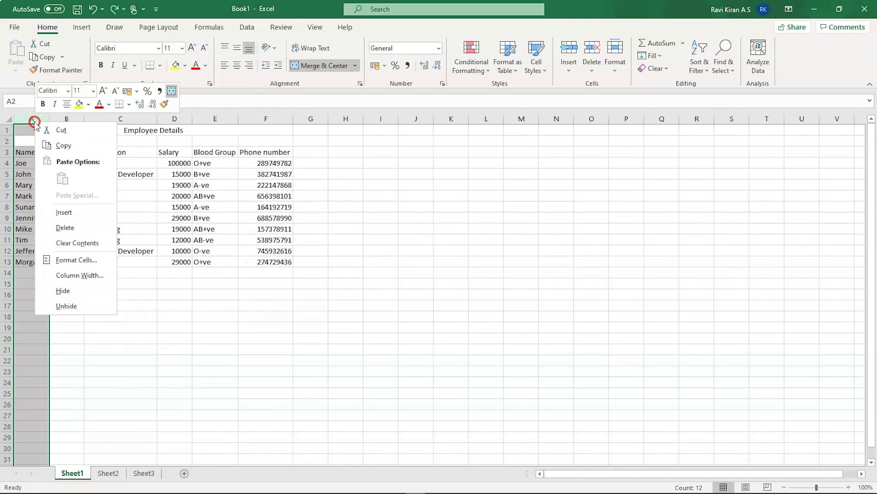
pyautogui.click(63, 210)
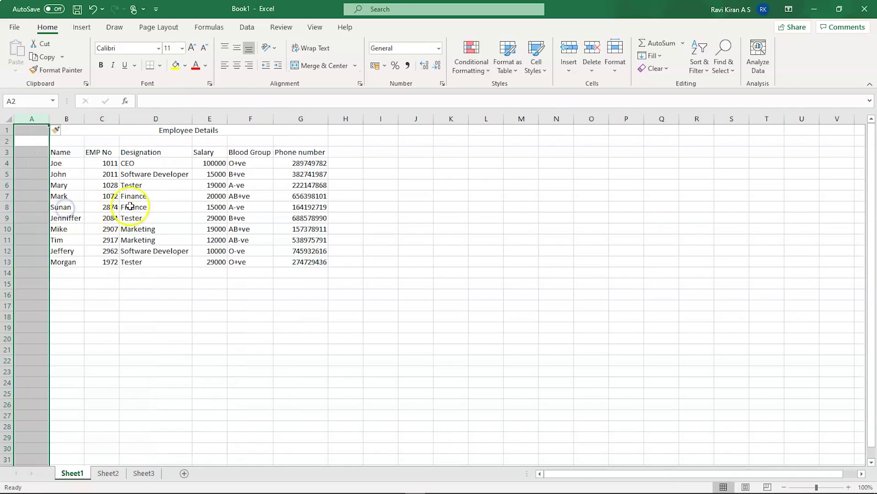
pyautogui.click(121, 326)
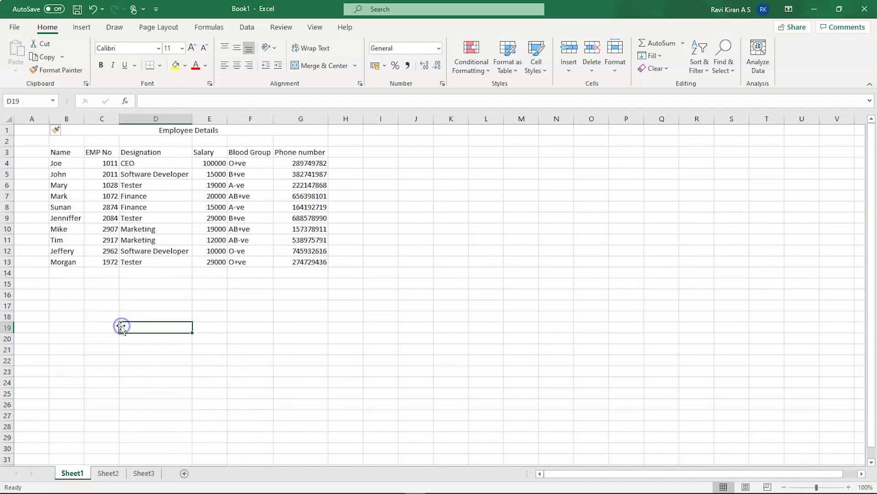
# - Add the column heading "S no" in cell A3, with a space between the S and "no"
pyautogui.click(30, 154)
pyautogui.write('Sn')
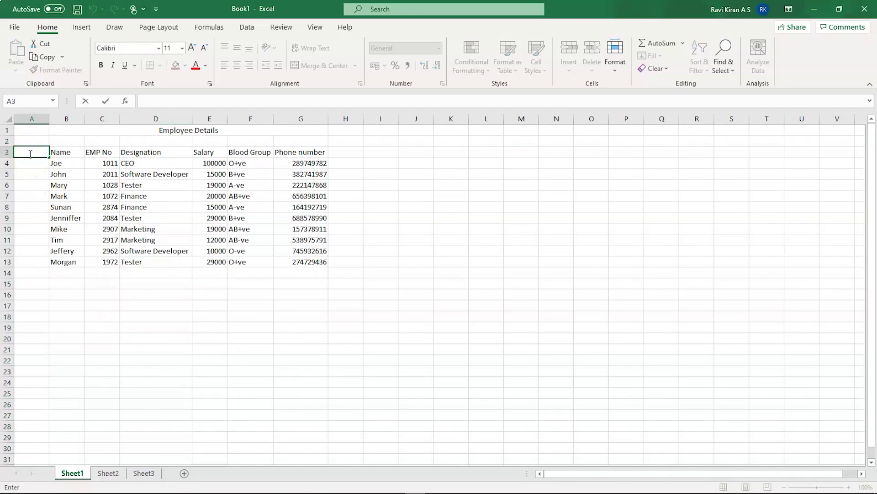
pyautogui.write('o')
pyautogui.click(29, 154)
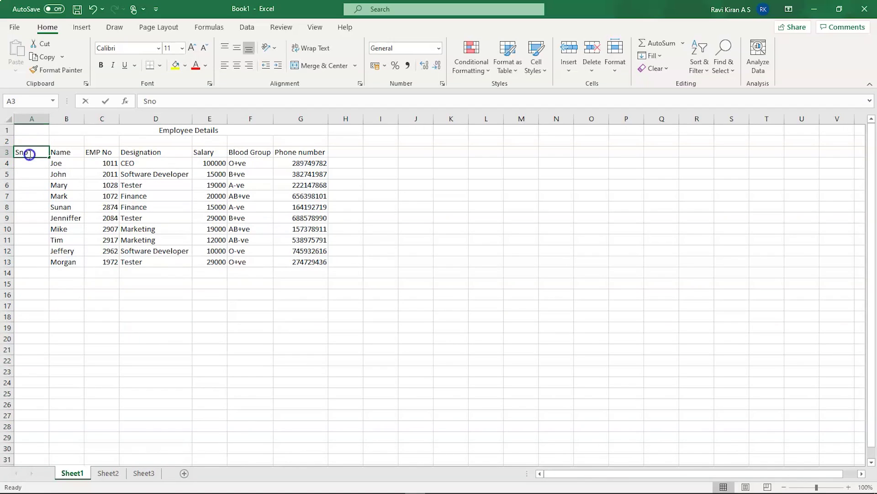
pyautogui.doubleClick(29, 154)
pyautogui.press('Left')
pyautogui.press('Left')
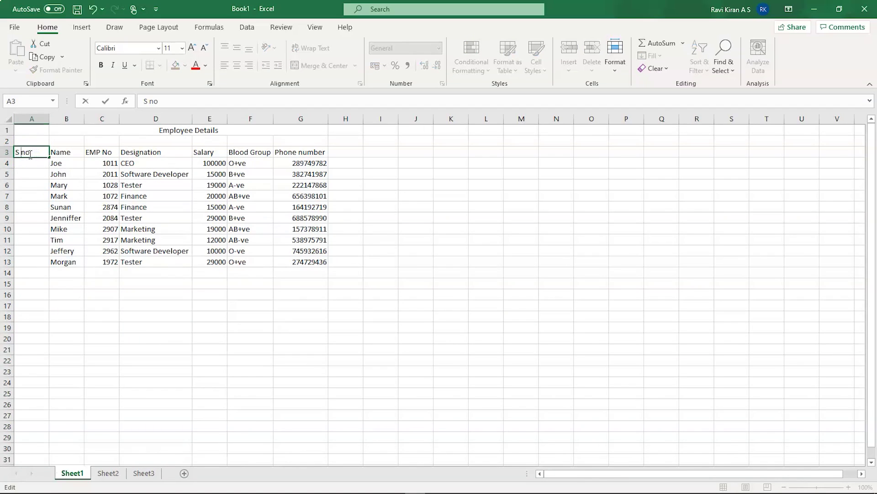
# - Number the employees 1 to 10 in cells A4 through A13 by entering 1 and extending it as a fill series
pyautogui.click(29, 163)
pyautogui.write('1')
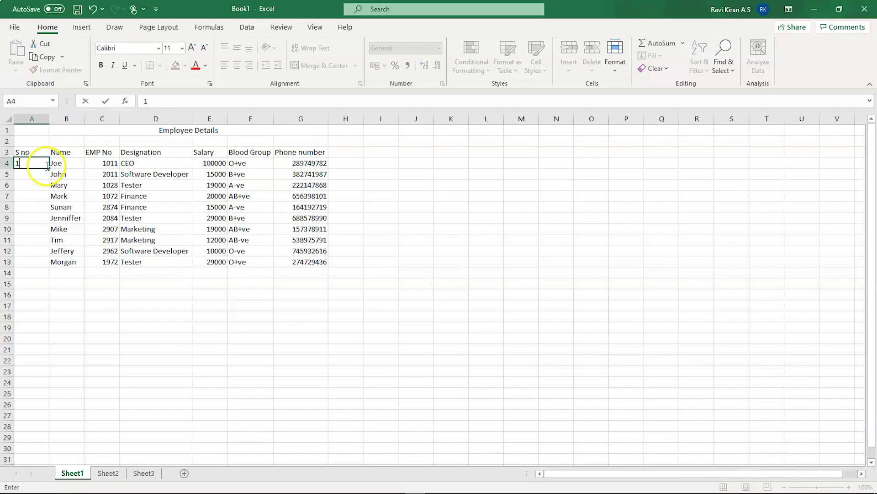
pyautogui.moveTo(49, 169); pyautogui.dragTo(46, 270)
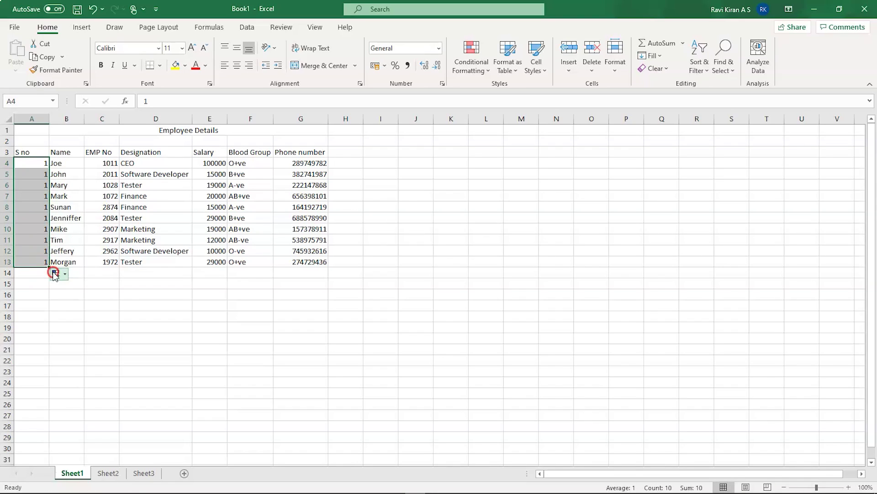
pyautogui.click(54, 274)
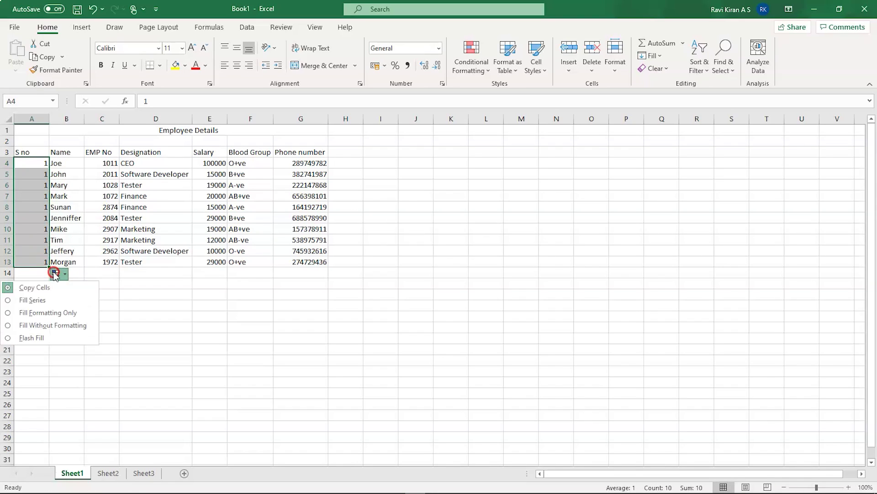
pyautogui.click(53, 303)
pyautogui.click(58, 321)
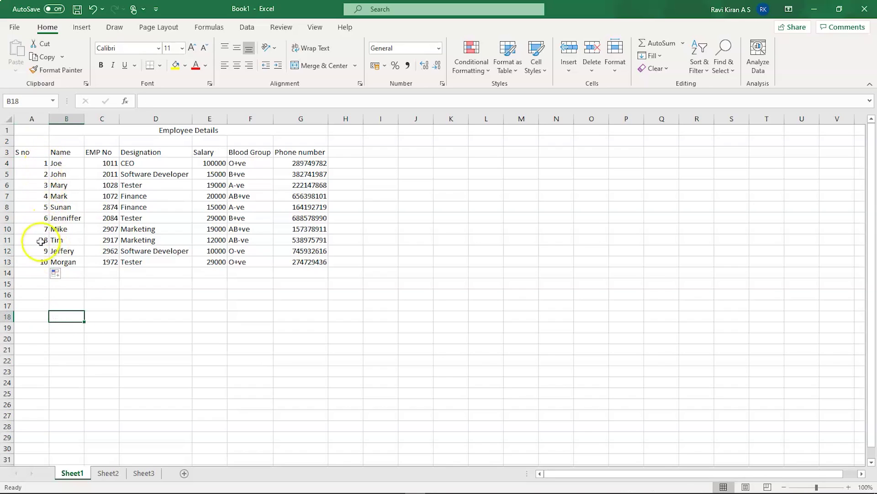
pyautogui.click(150, 364)
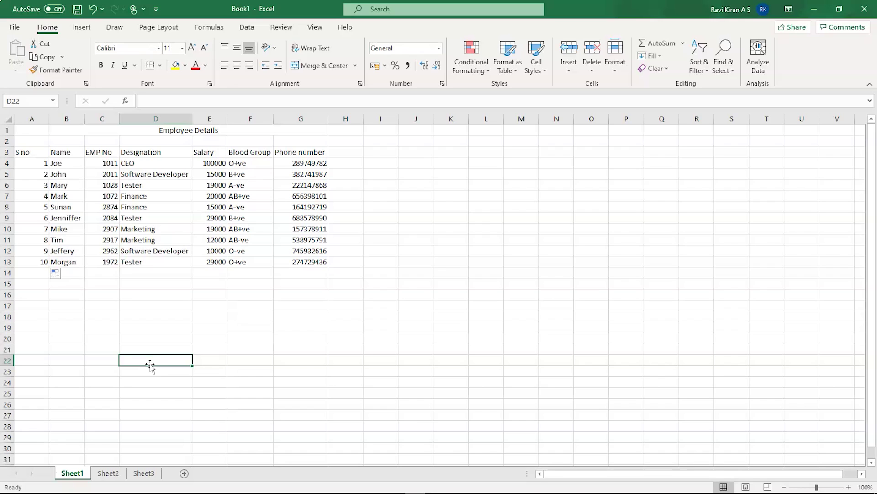
# - Format the heading row 3 with the Aharoni font and red text
pyautogui.click(7, 151)
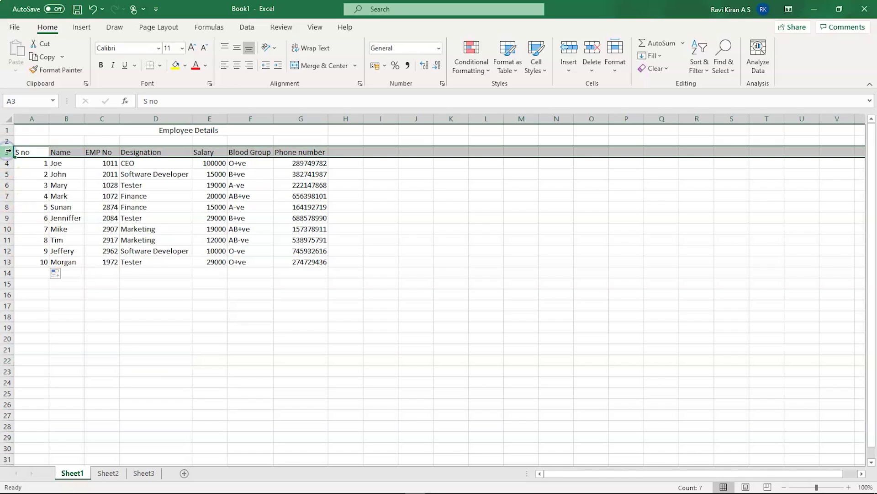
pyautogui.click(159, 48)
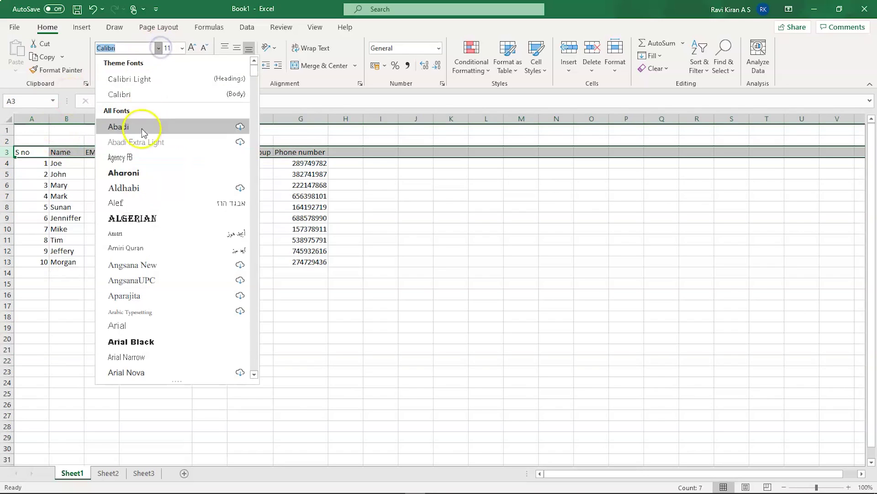
pyautogui.click(137, 173)
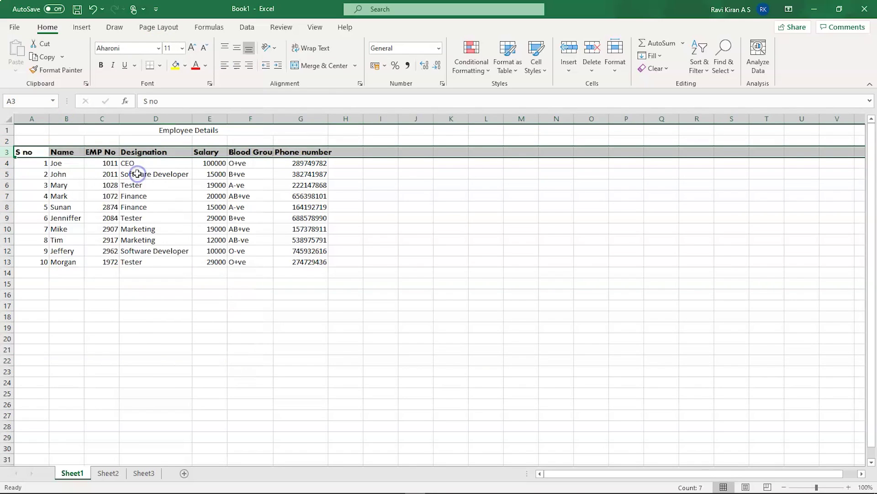
pyautogui.click(195, 65)
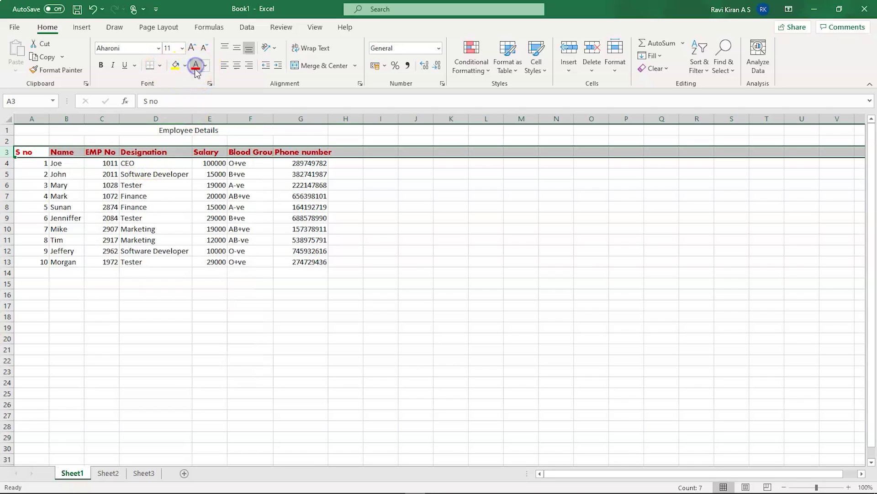
# - Make the "Employee Details" title bold, size 12 and dark green
pyautogui.click(176, 129)
pyautogui.doubleClick(177, 130)
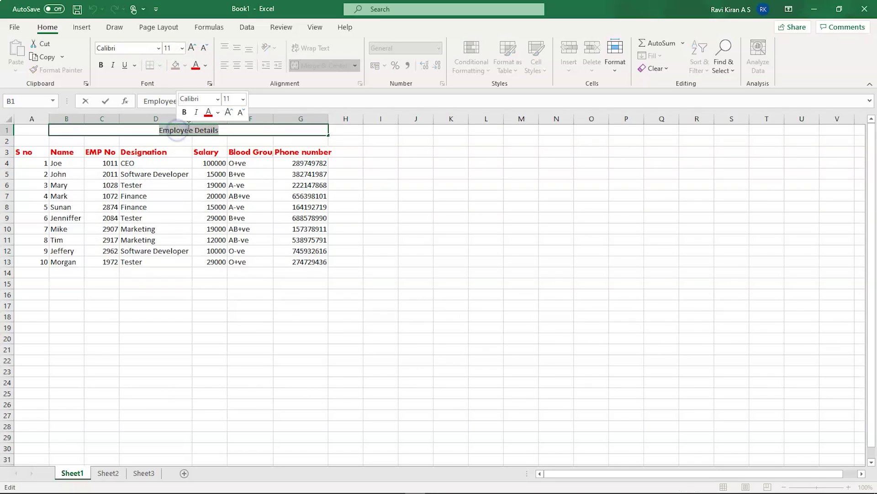
pyautogui.click(101, 65)
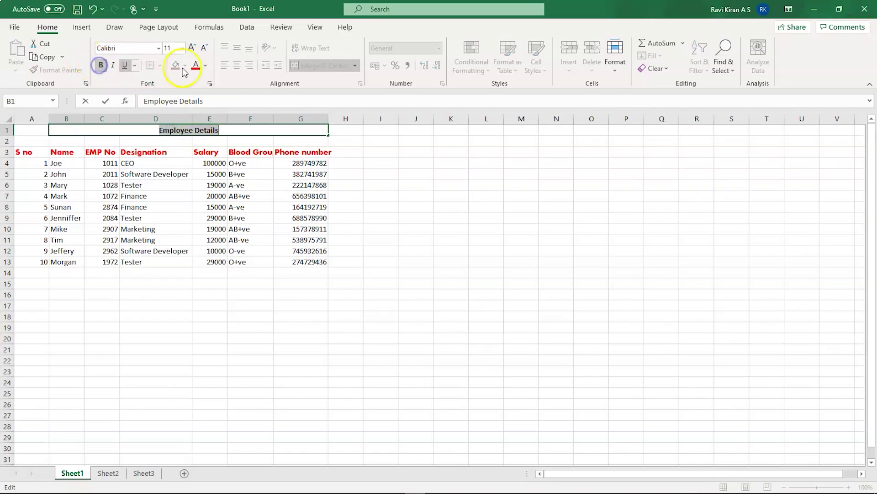
pyautogui.click(192, 47)
pyautogui.click(195, 70)
pyautogui.click(208, 71)
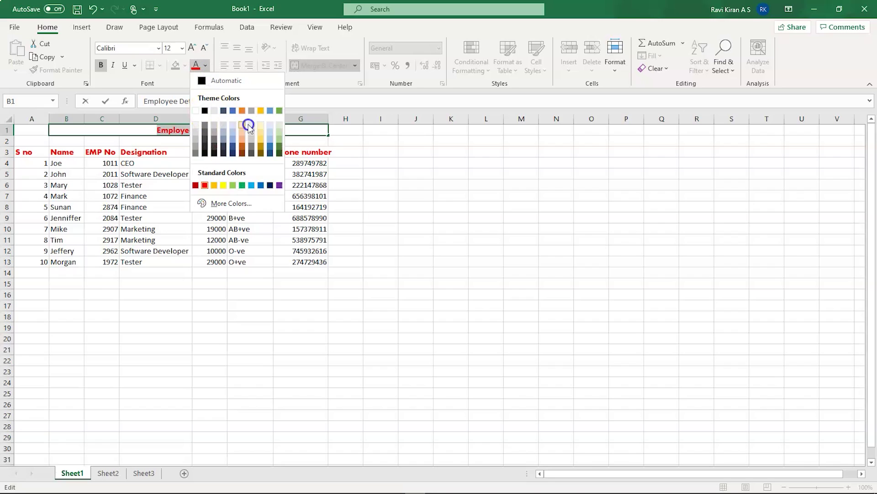
pyautogui.click(278, 148)
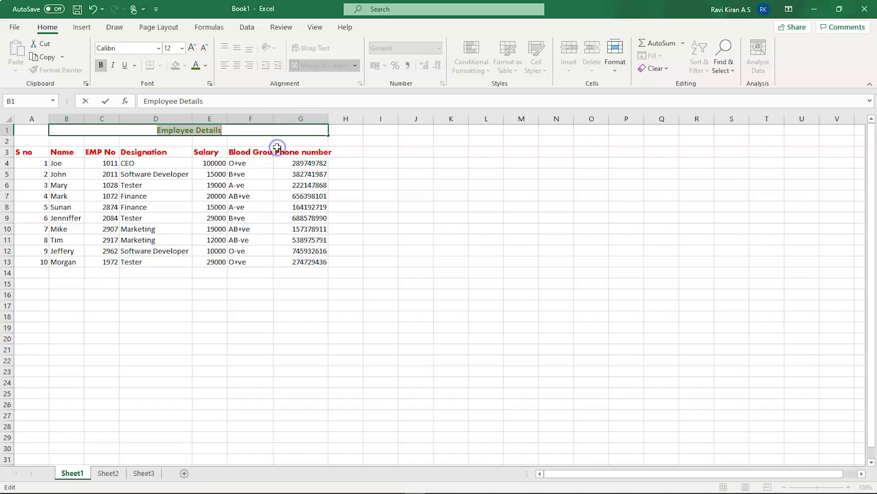
pyautogui.click(238, 369)
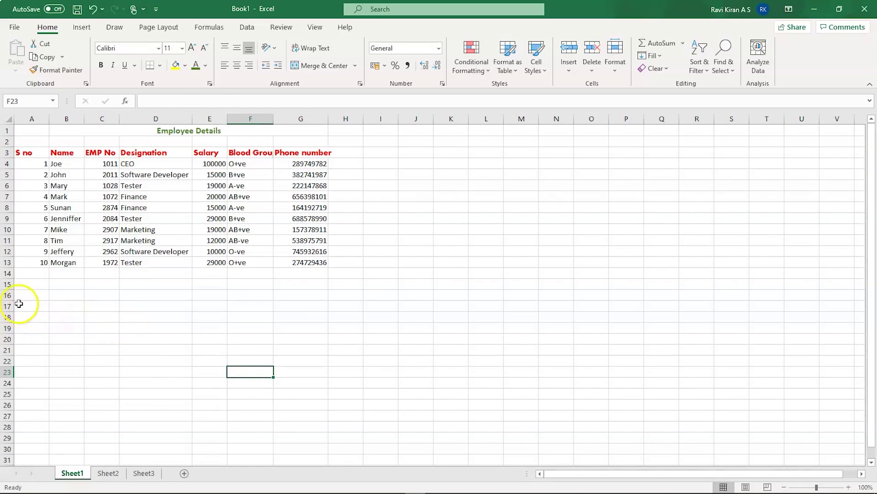
# - Center the headings and employee data horizontally across the range A3:H15
pyautogui.moveTo(330, 285); pyautogui.dragTo(9, 155)
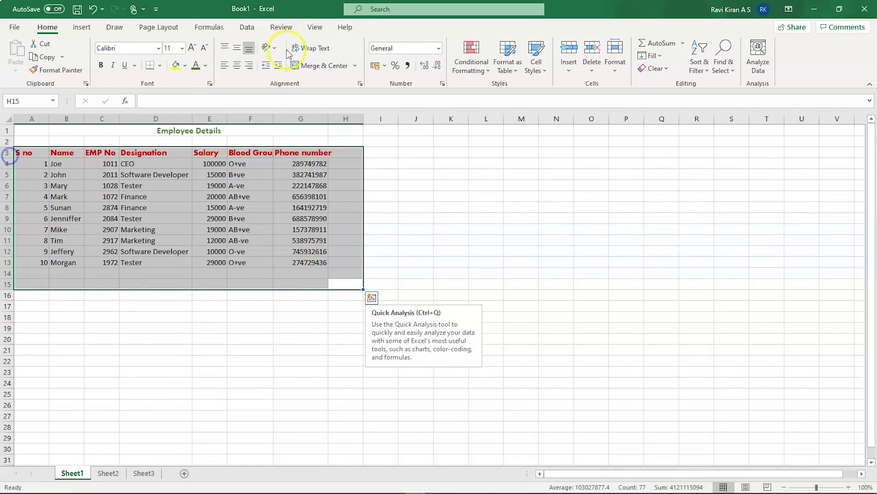
pyautogui.click(235, 65)
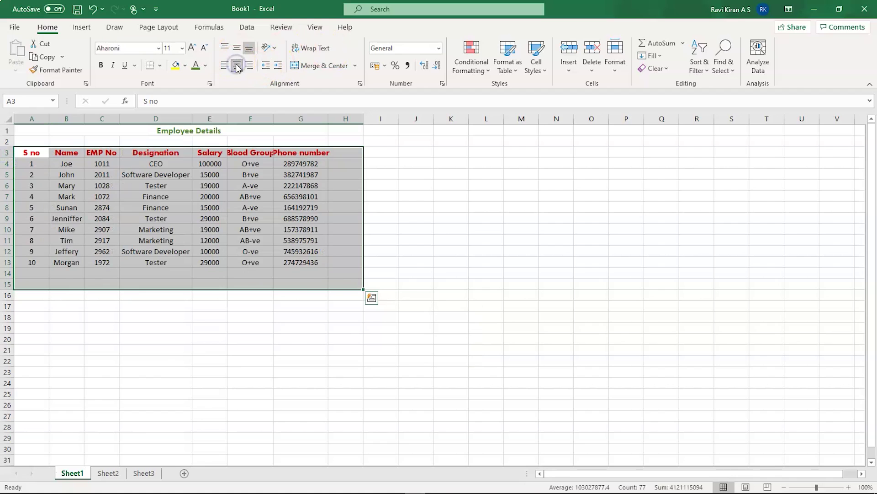
pyautogui.click(265, 362)
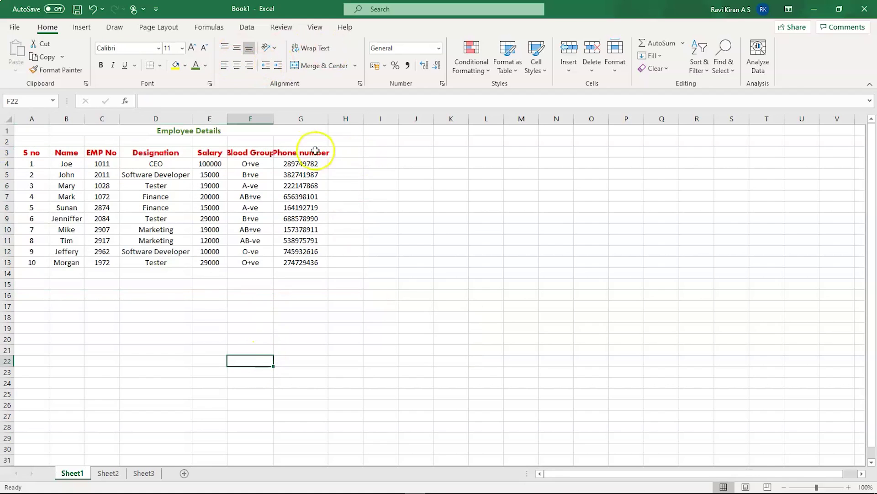
# - Auto-fit the widths of the Blood Group and Phone number columns to their contents
pyautogui.doubleClick(273, 119)
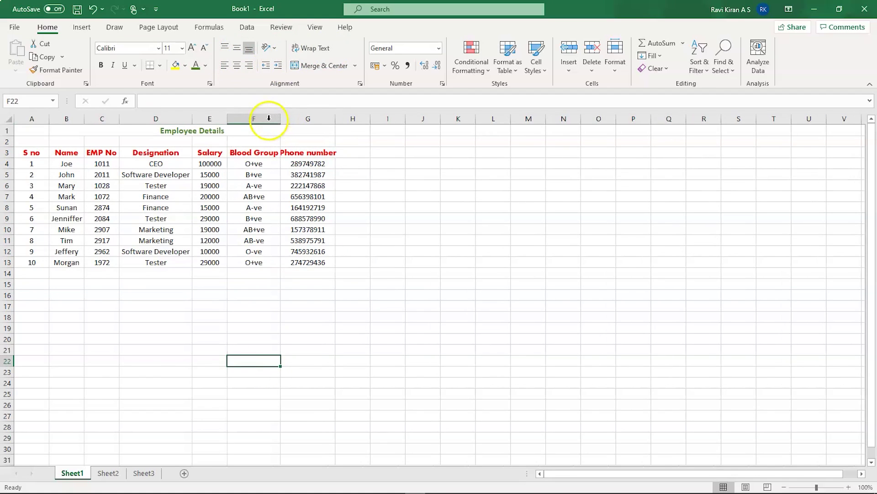
pyautogui.doubleClick(335, 119)
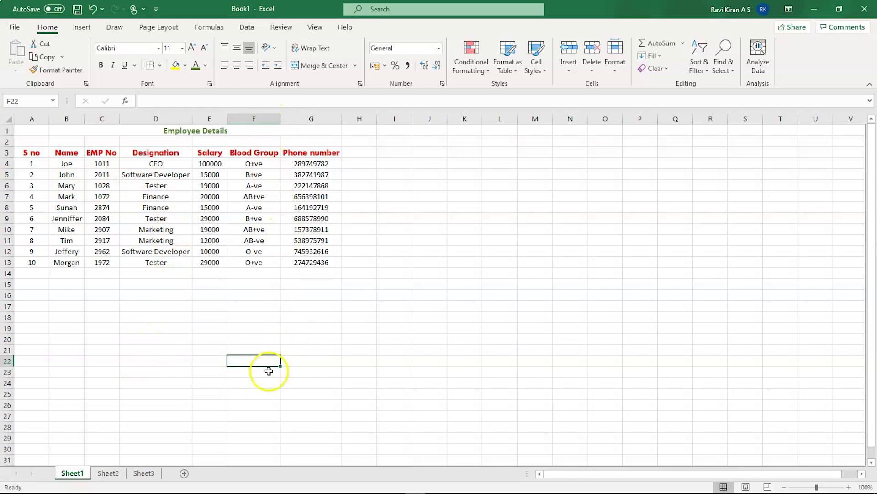
pyautogui.click(378, 348)
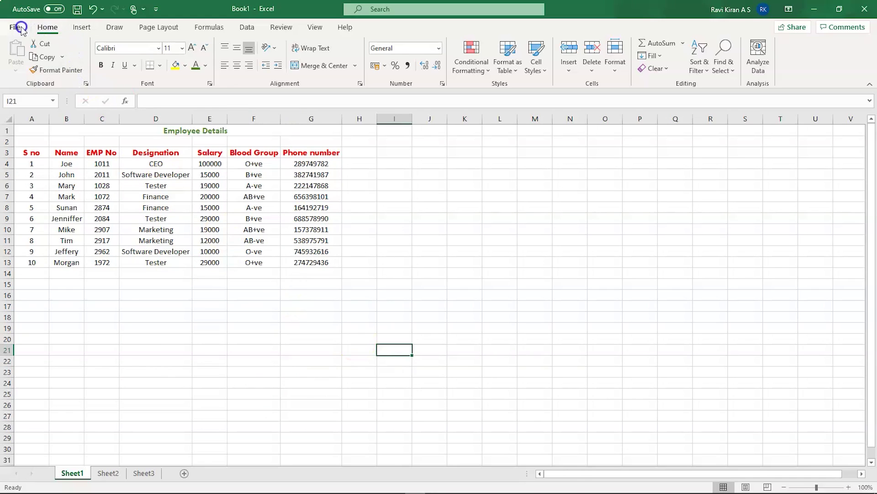
# - Save the workbook as "Emp Data" in the Documents folder
pyautogui.click(76, 10)
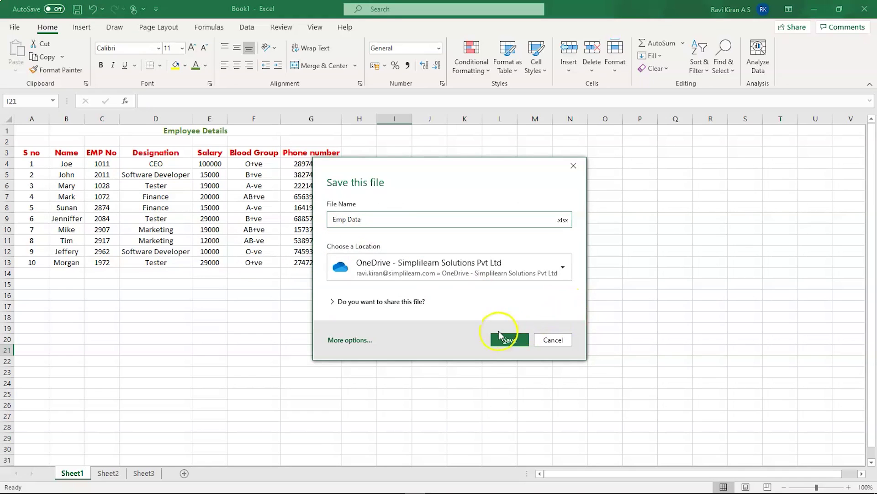
pyautogui.click(562, 265)
pyautogui.click(417, 322)
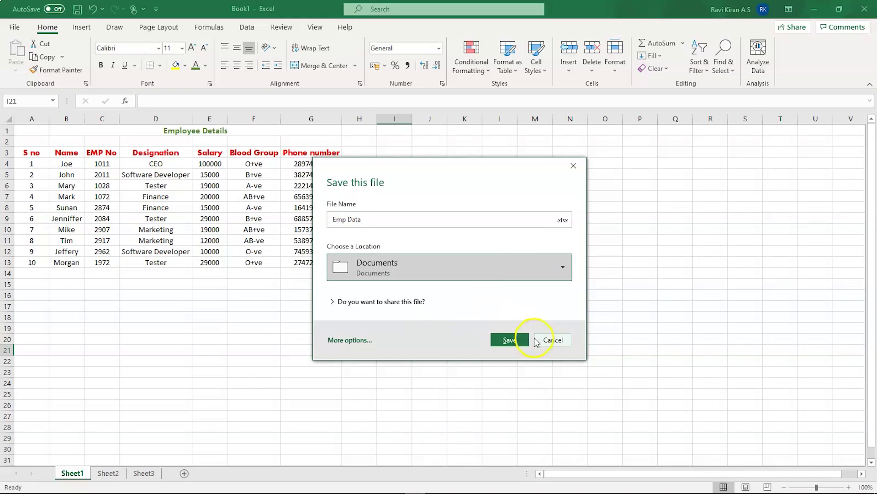
pyautogui.click(510, 340)
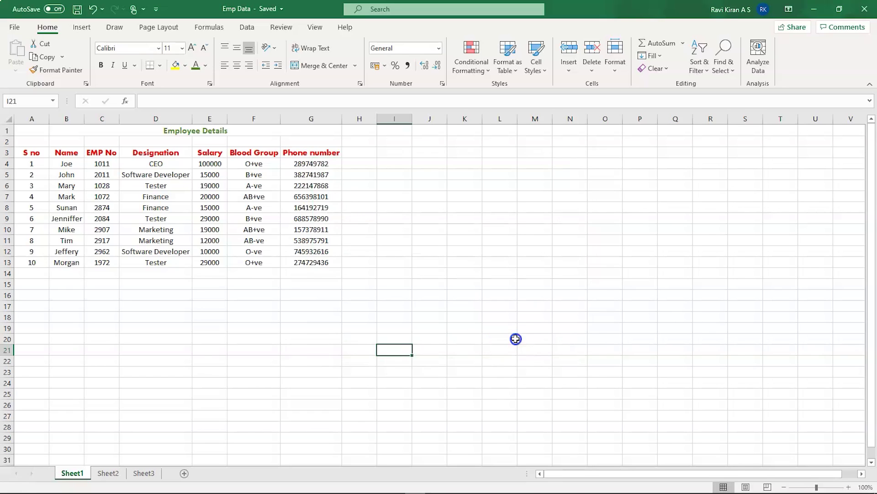